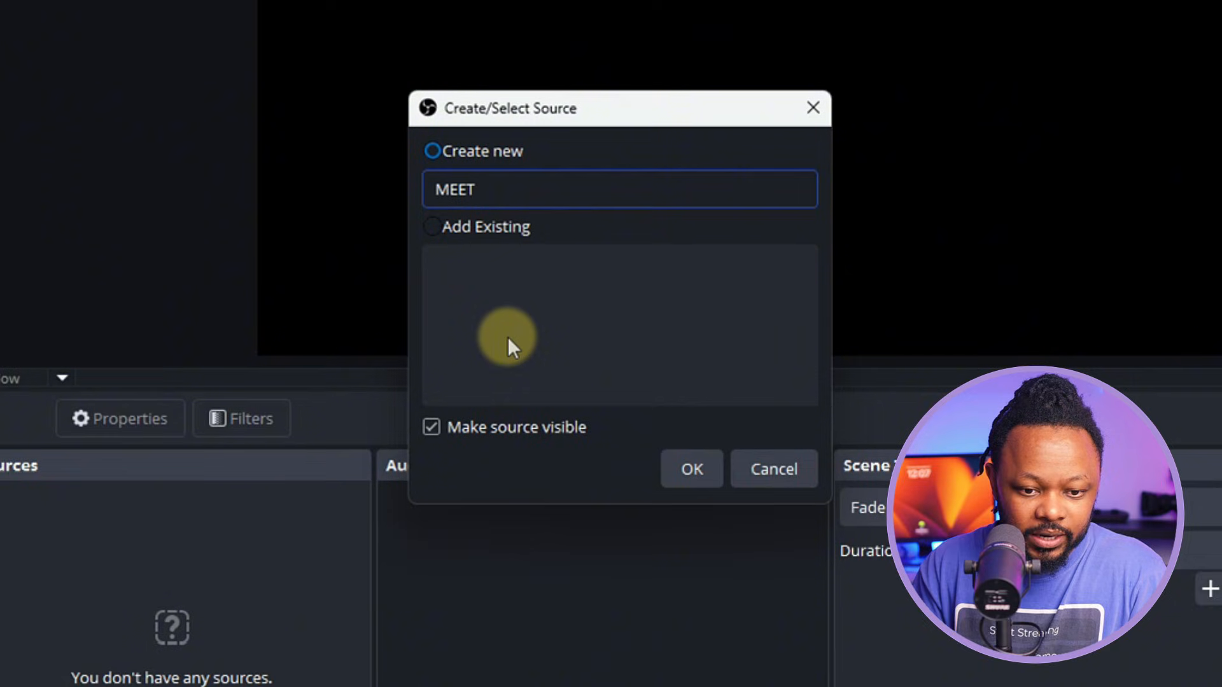
- Name the new webcam source 'MEET 2' and use the OBSBOT Meet 2 StreamCamera as its device
{"action": "type", "text": "@"}
{"action": "key", "text": "BackSpace"}
{"action": "type", "text": "2"}
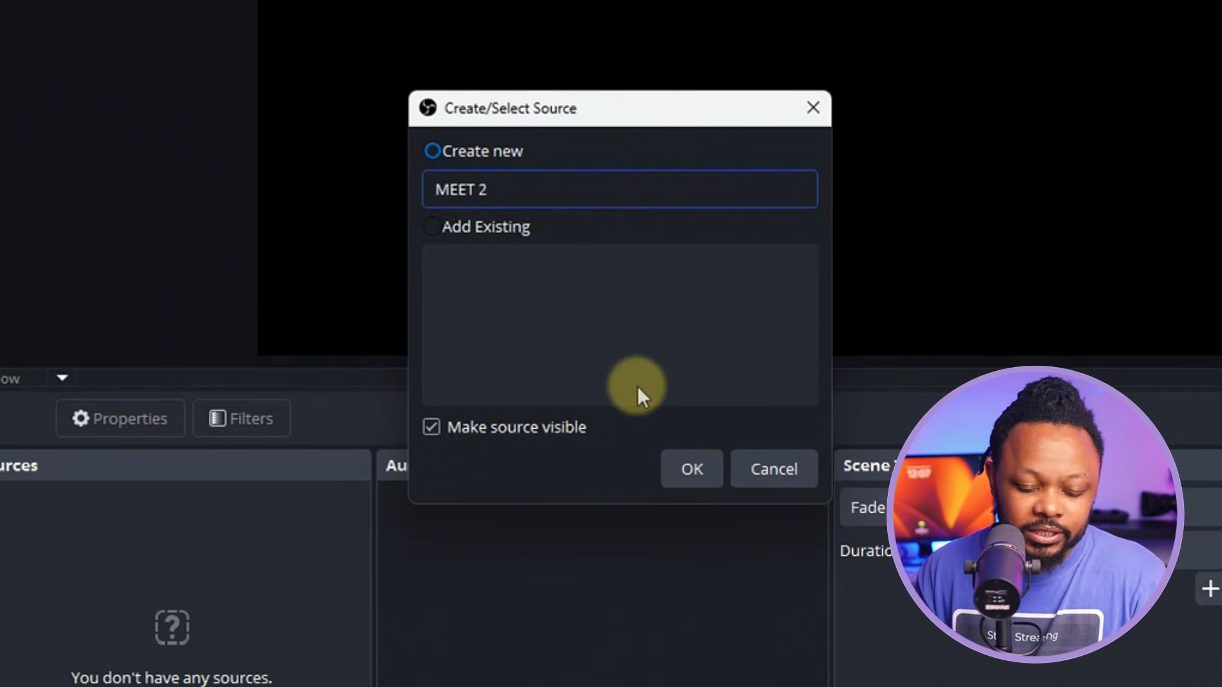
{"action": "left_click", "coordinate": [696, 469]}
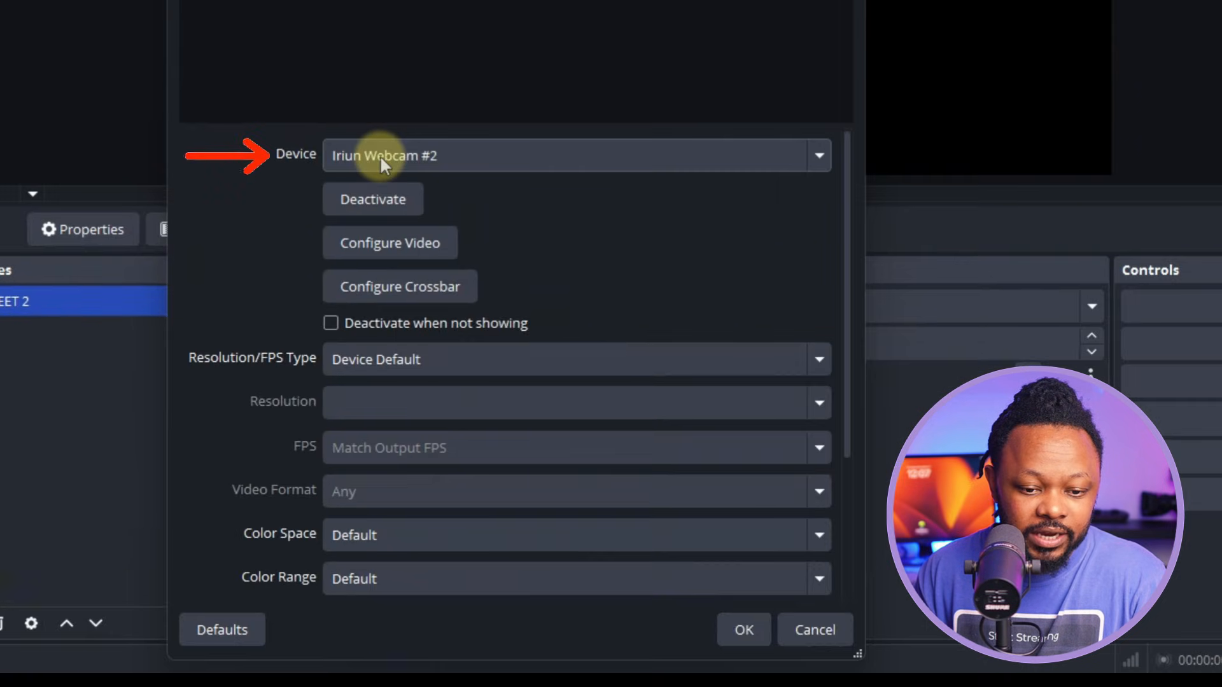
{"action": "left_click", "coordinate": [380, 156]}
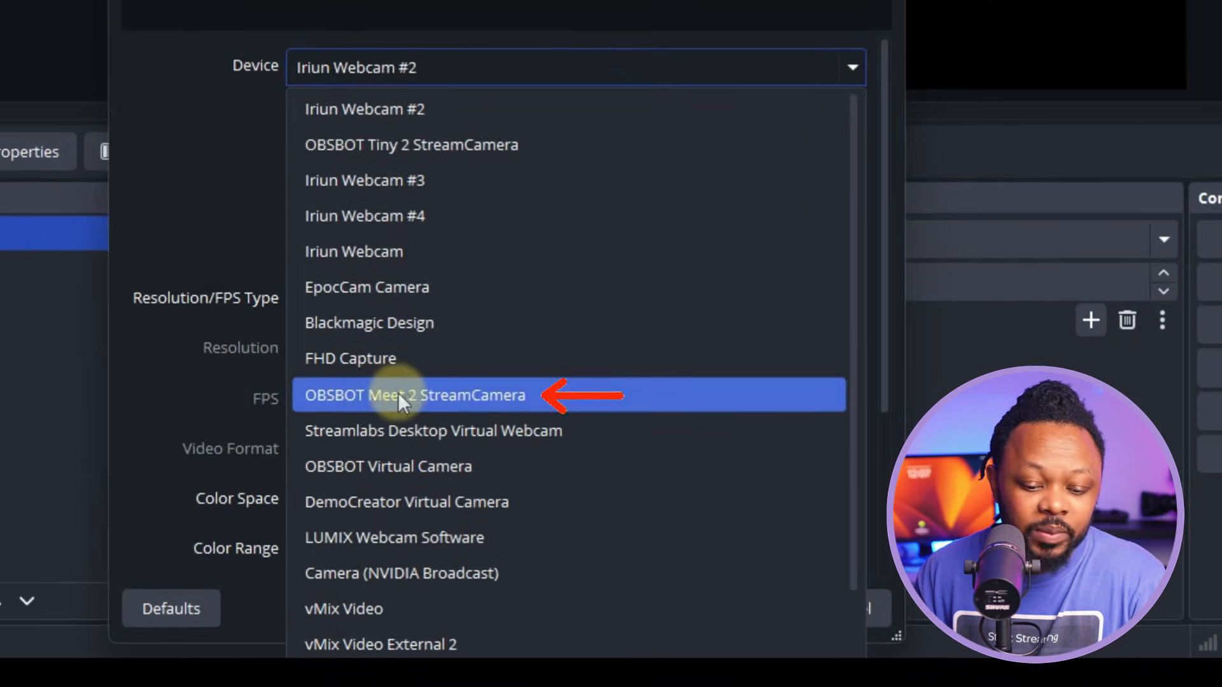
{"action": "left_click", "coordinate": [377, 414]}
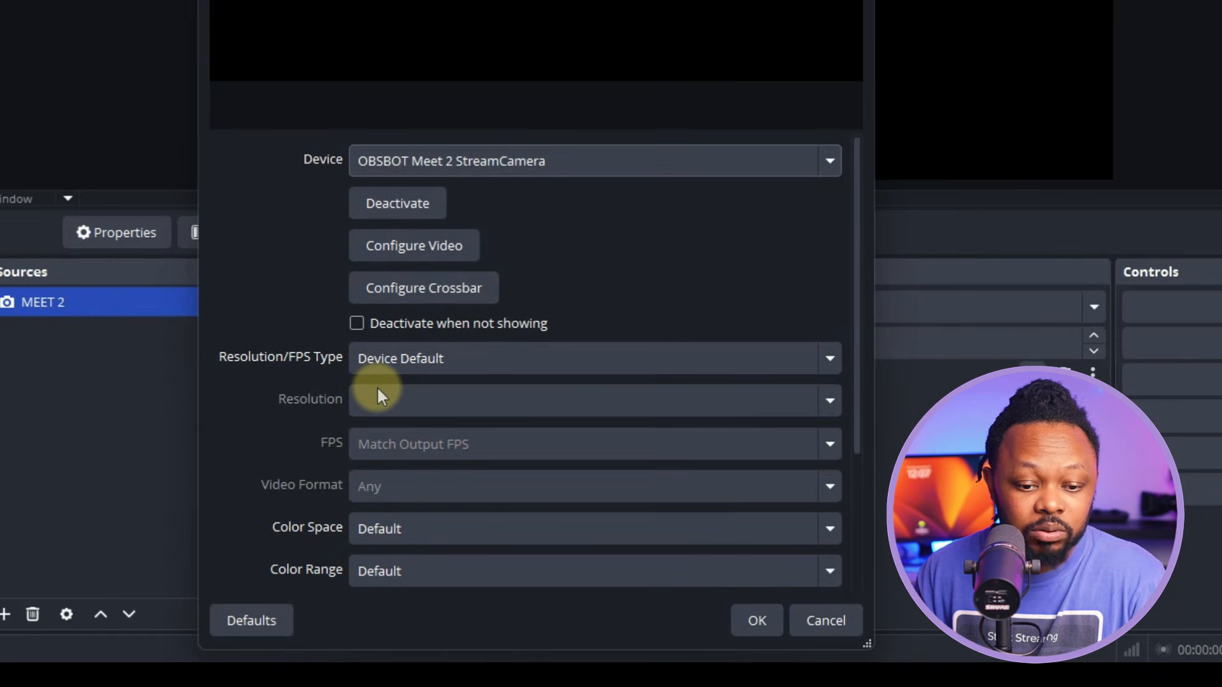
- Set MEET 2 to a custom resolution of 1920x1080 at 30 FPS
{"action": "left_click", "coordinate": [425, 360]}
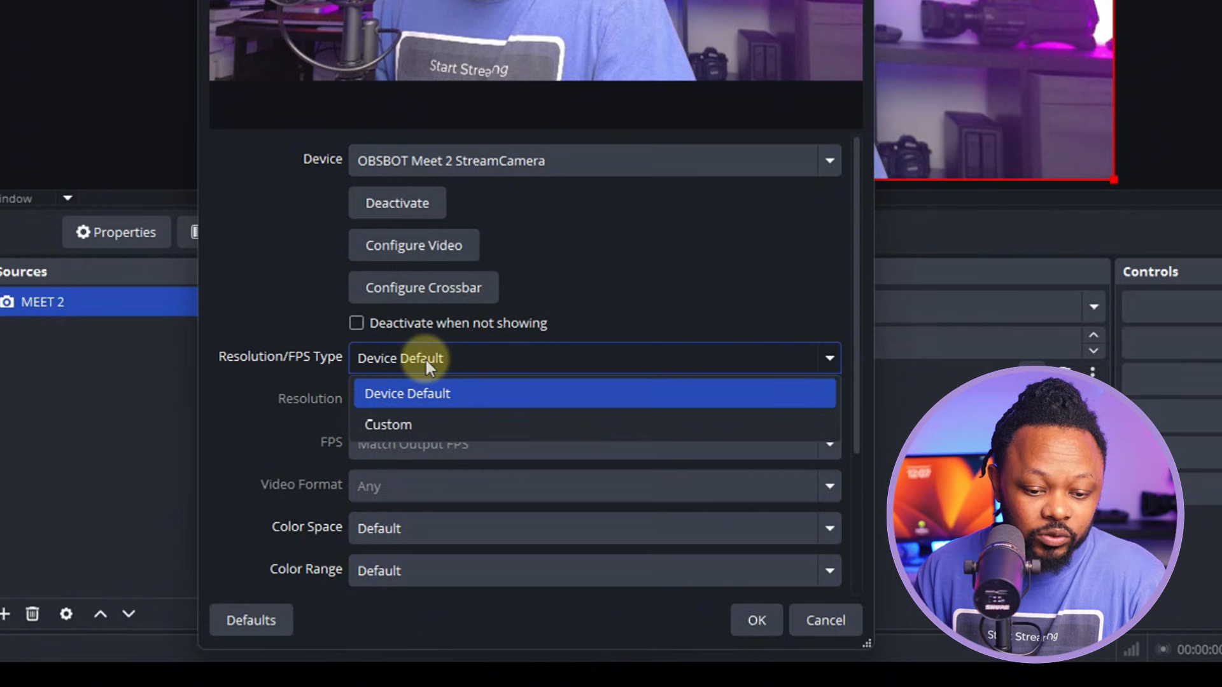
{"action": "left_click", "coordinate": [396, 423]}
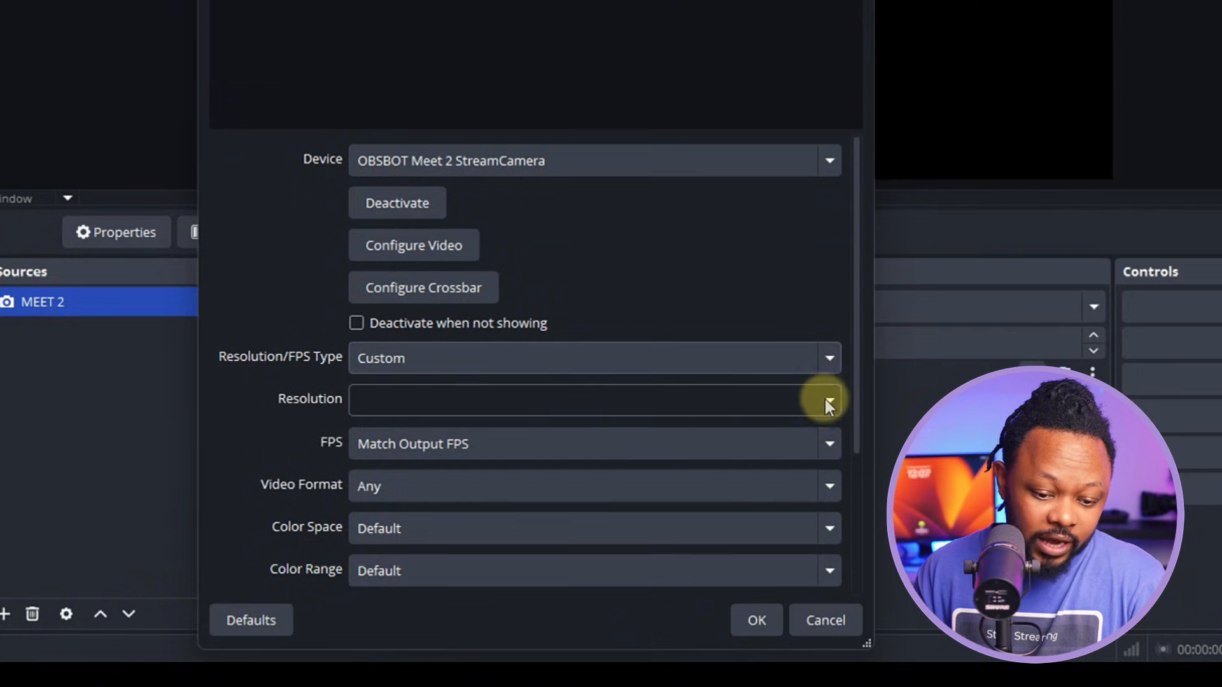
{"action": "left_click", "coordinate": [824, 400]}
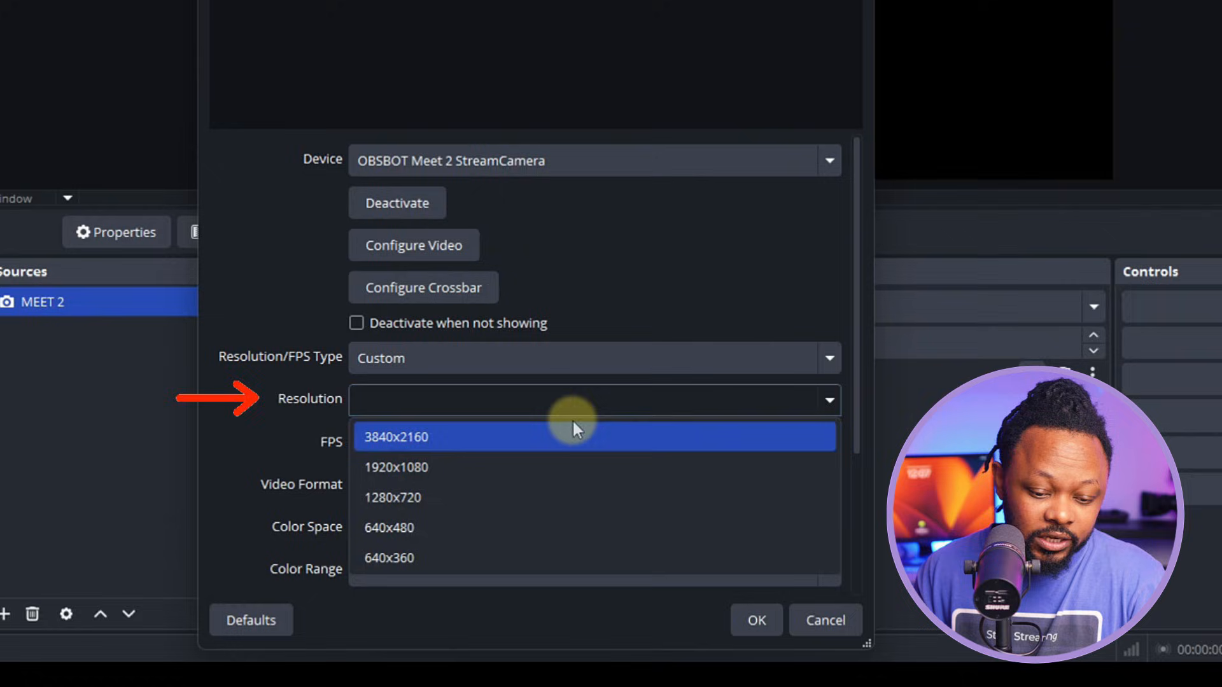
{"action": "left_click", "coordinate": [439, 467]}
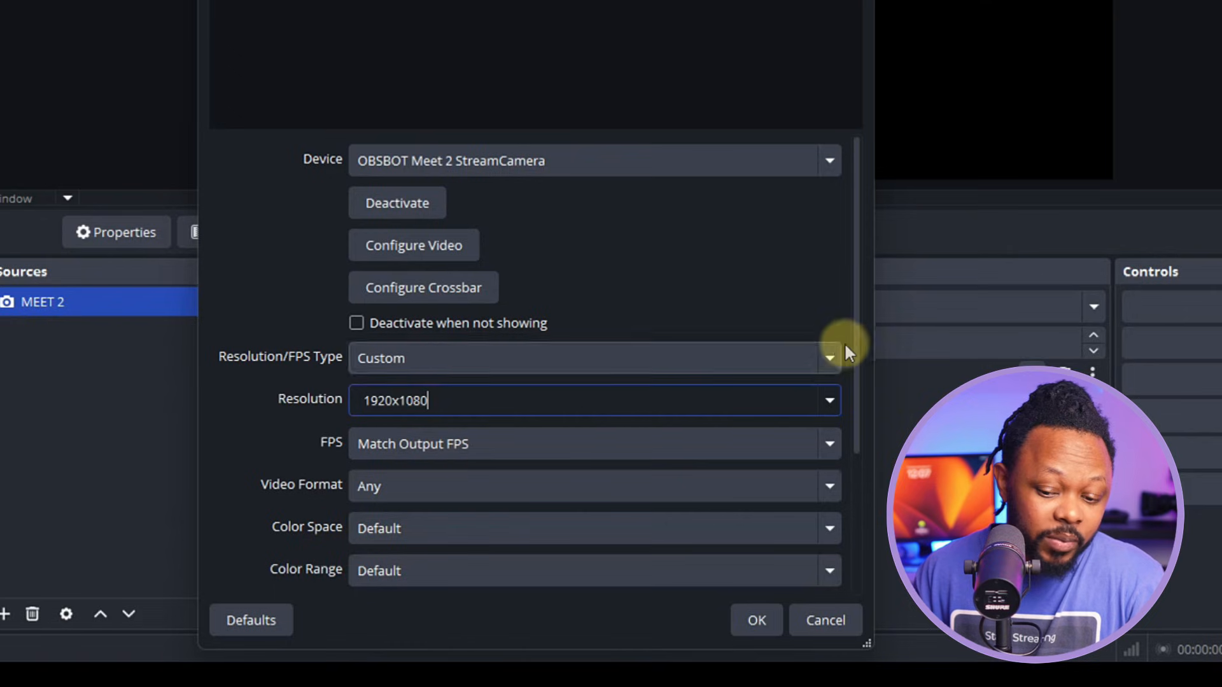
{"action": "left_click_drag", "start_coordinate": [854, 327], "coordinate": [850, 397]}
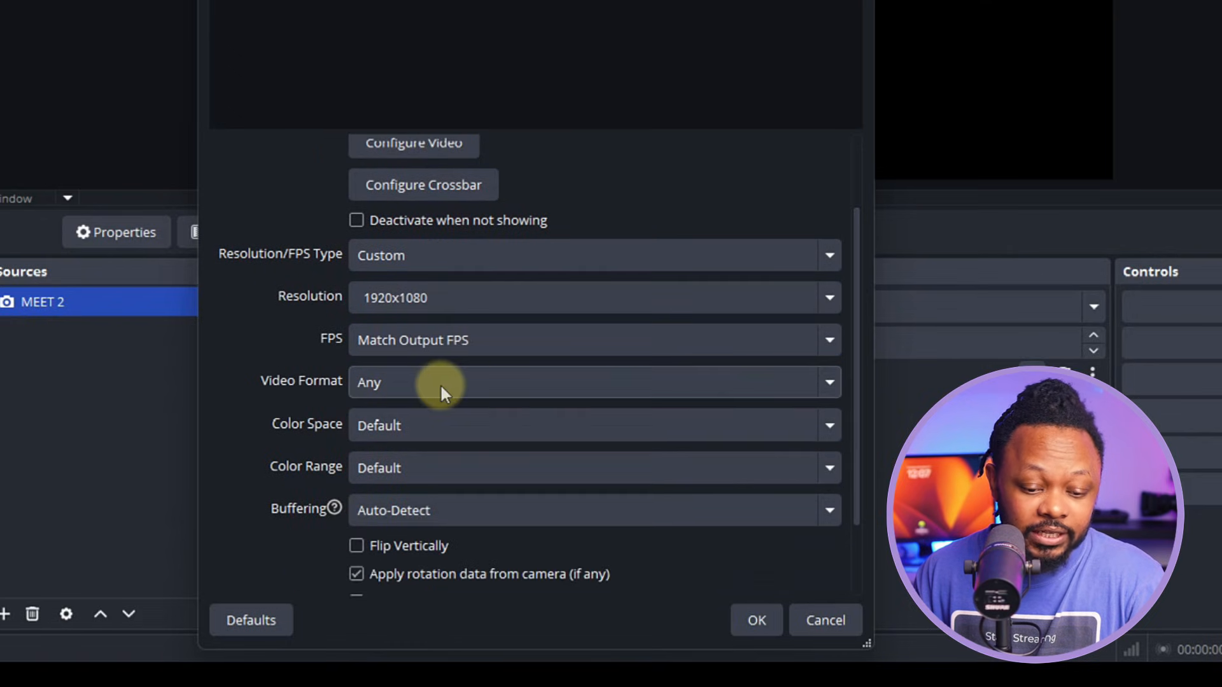
{"action": "left_click", "coordinate": [439, 342]}
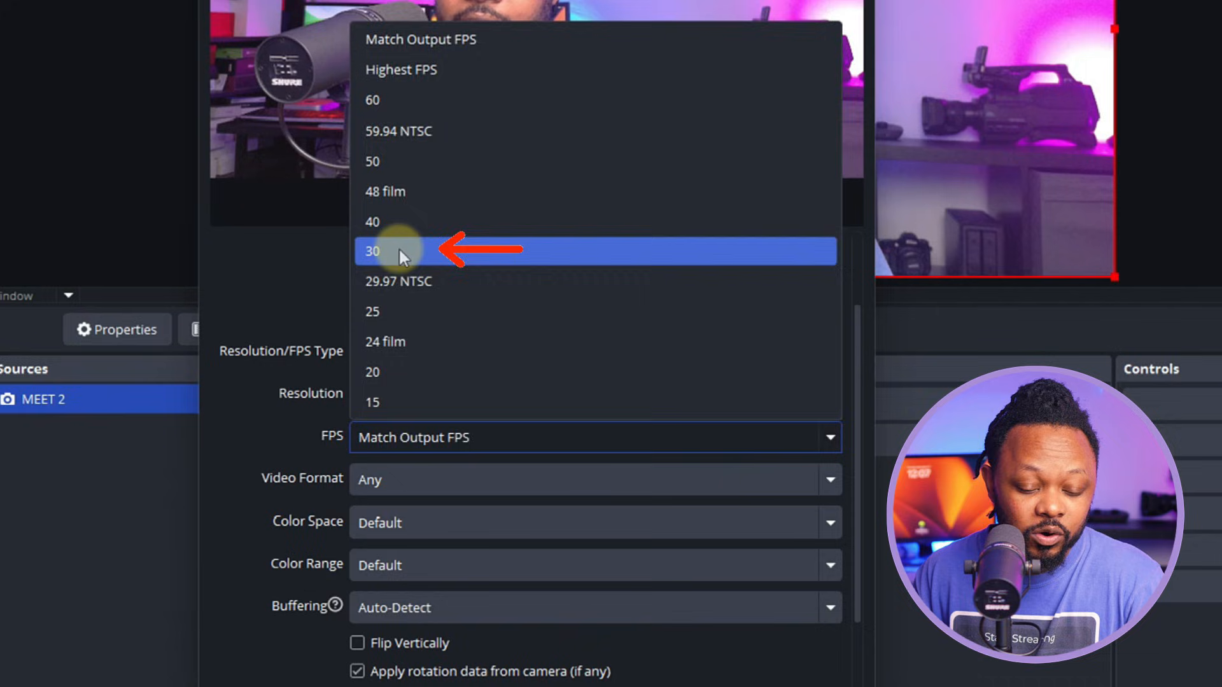
{"action": "left_click", "coordinate": [394, 154]}
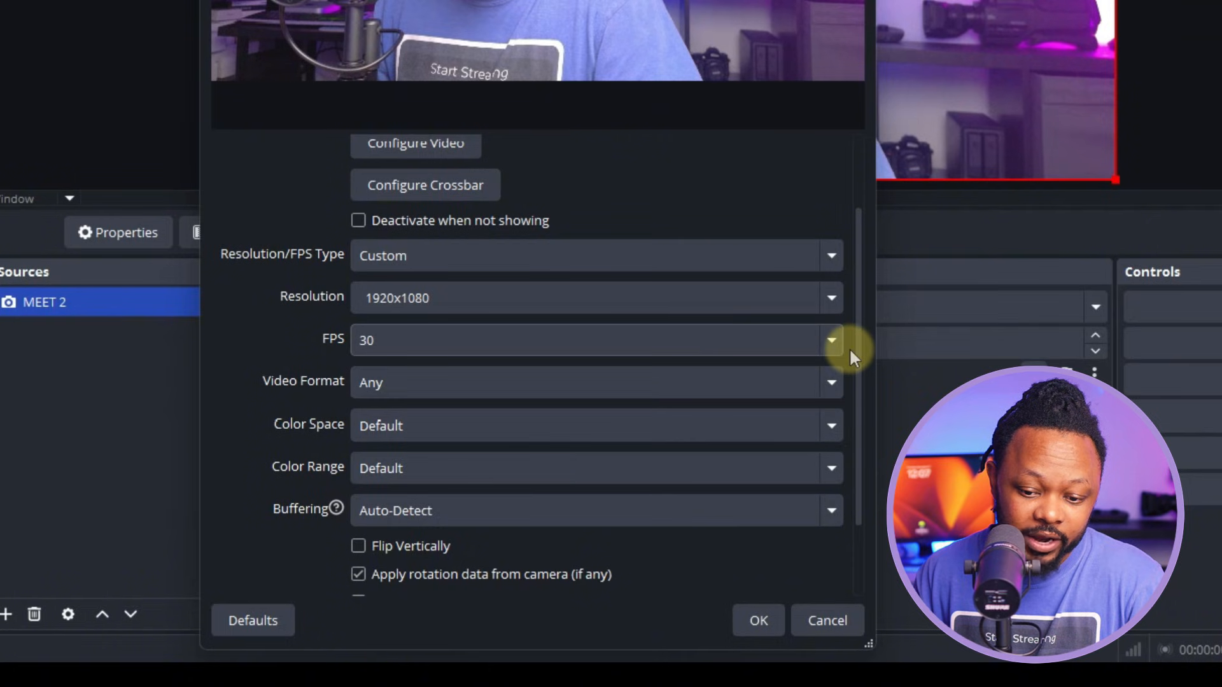
{"action": "scroll", "coordinate": [857, 356], "scroll_direction": "down", "scroll_amount": 3}
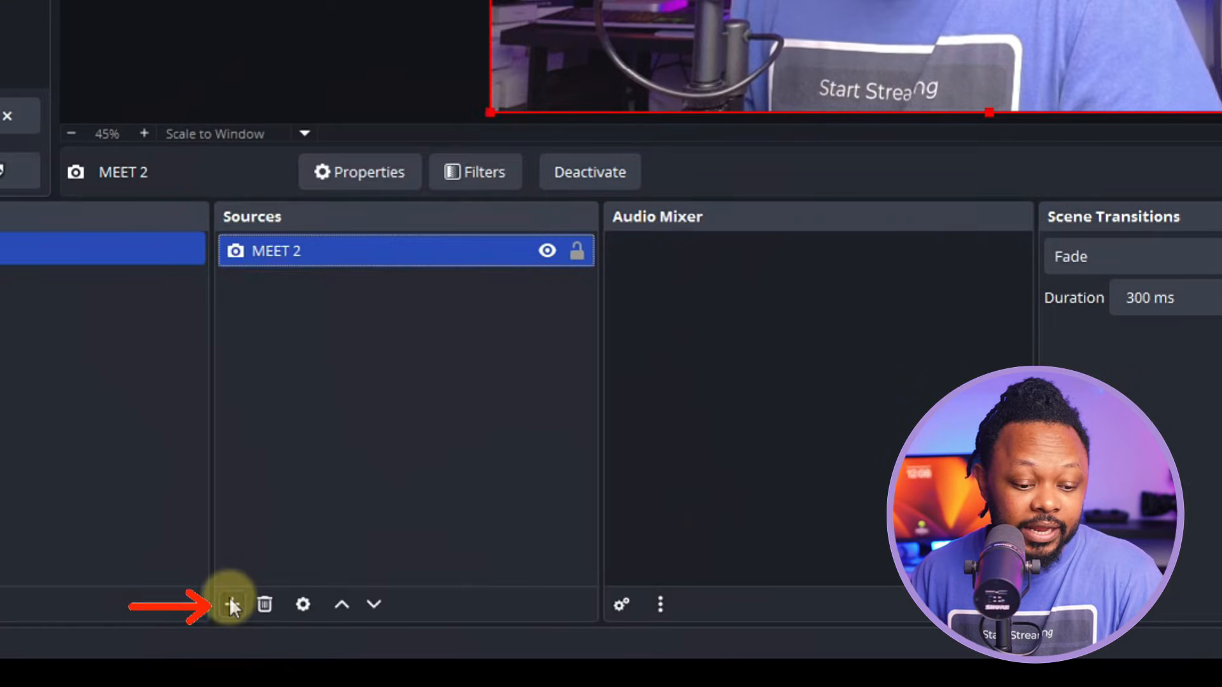
- Bring up the add-source menu from the Sources panel
{"action": "left_click", "coordinate": [231, 601]}
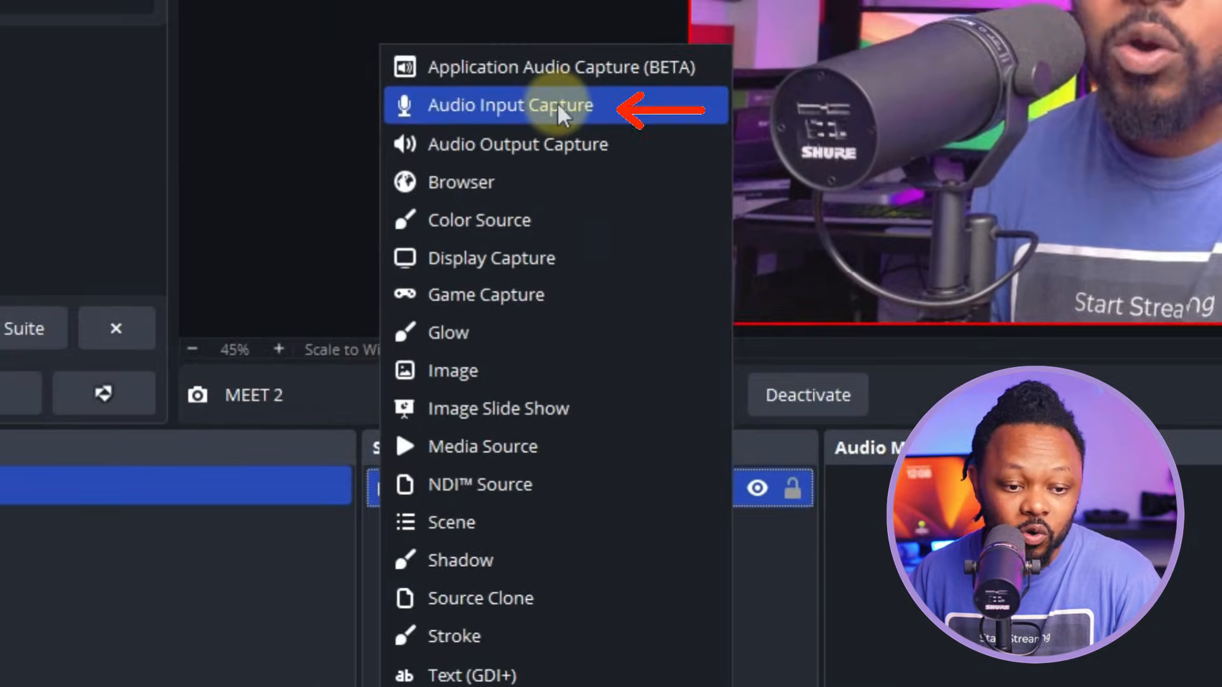
- Add an Audio Input Capture named 'Main Mic' using Microphone (RODECaster Duo Main Stereo)
{"action": "left_click", "coordinate": [559, 107]}
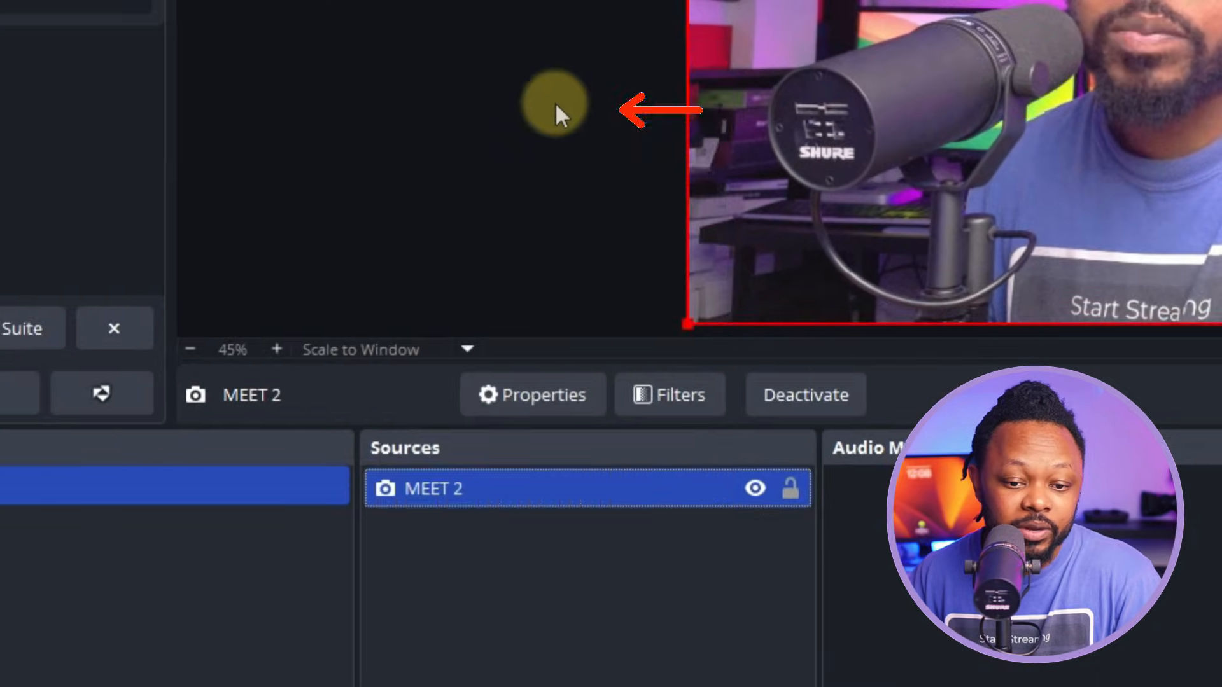
{"action": "type", "text": "Main Mic"}
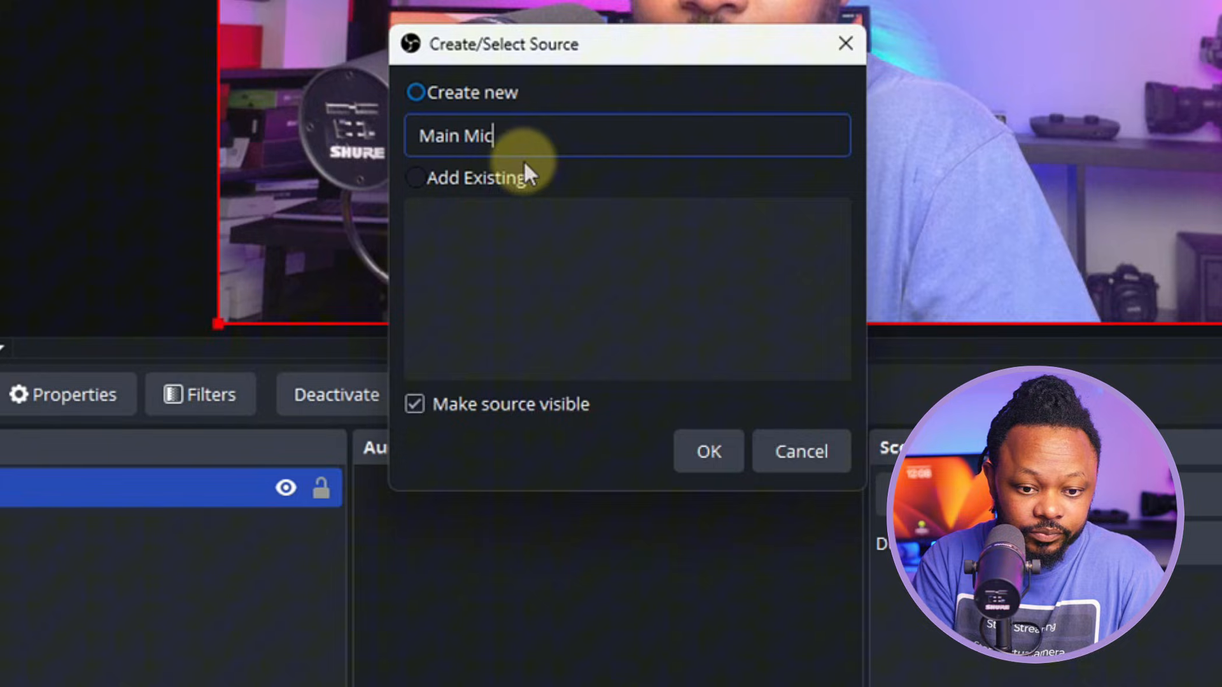
{"action": "left_click", "coordinate": [710, 451]}
{"action": "left_click", "coordinate": [485, 64]}
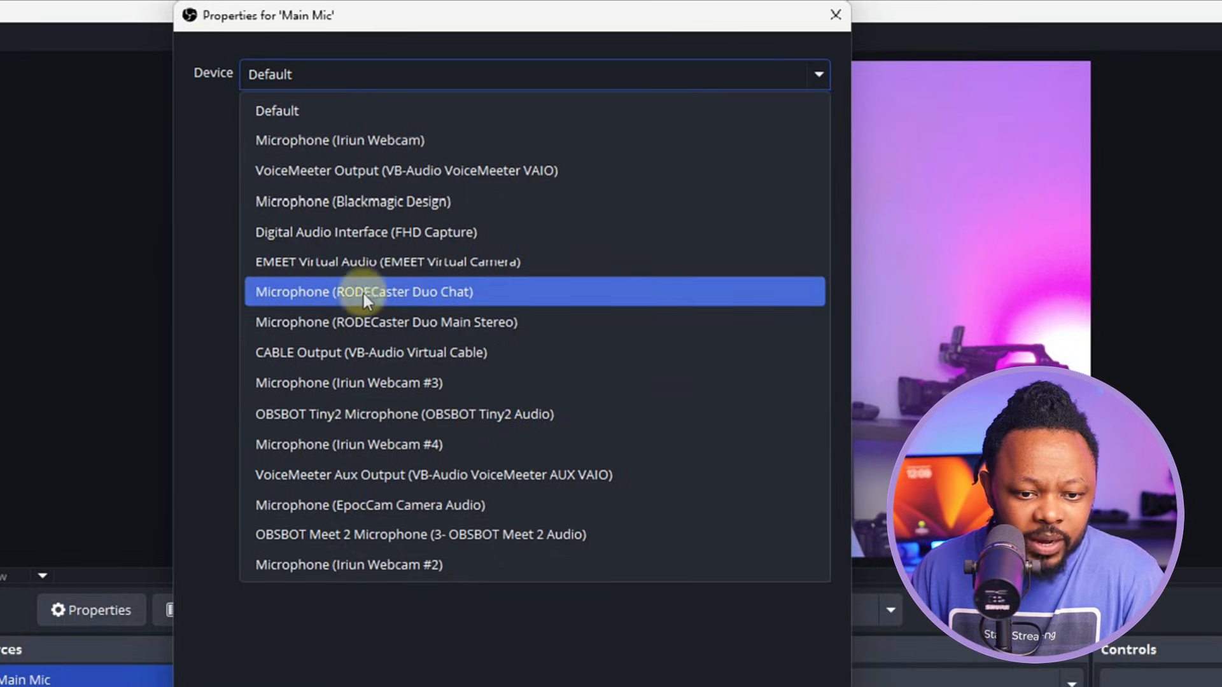
{"action": "left_click", "coordinate": [421, 322]}
{"action": "left_click", "coordinate": [730, 619]}
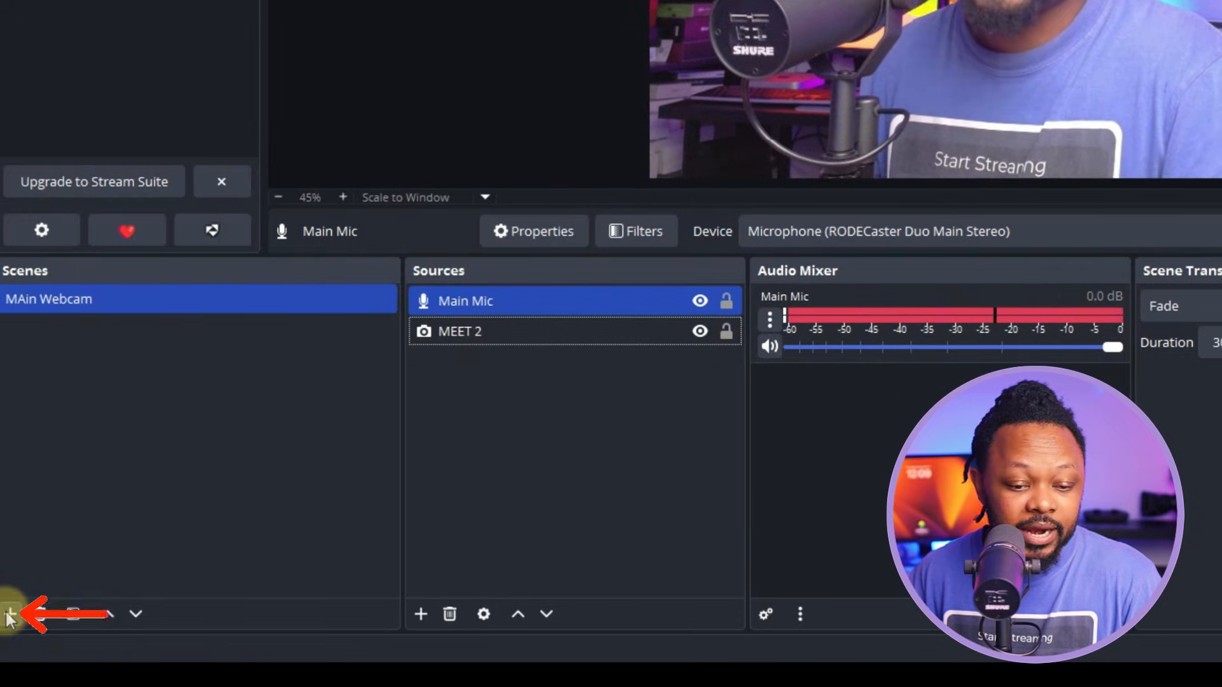
- Add a new scene named 'Side Camera'
{"action": "left_click", "coordinate": [9, 613]}
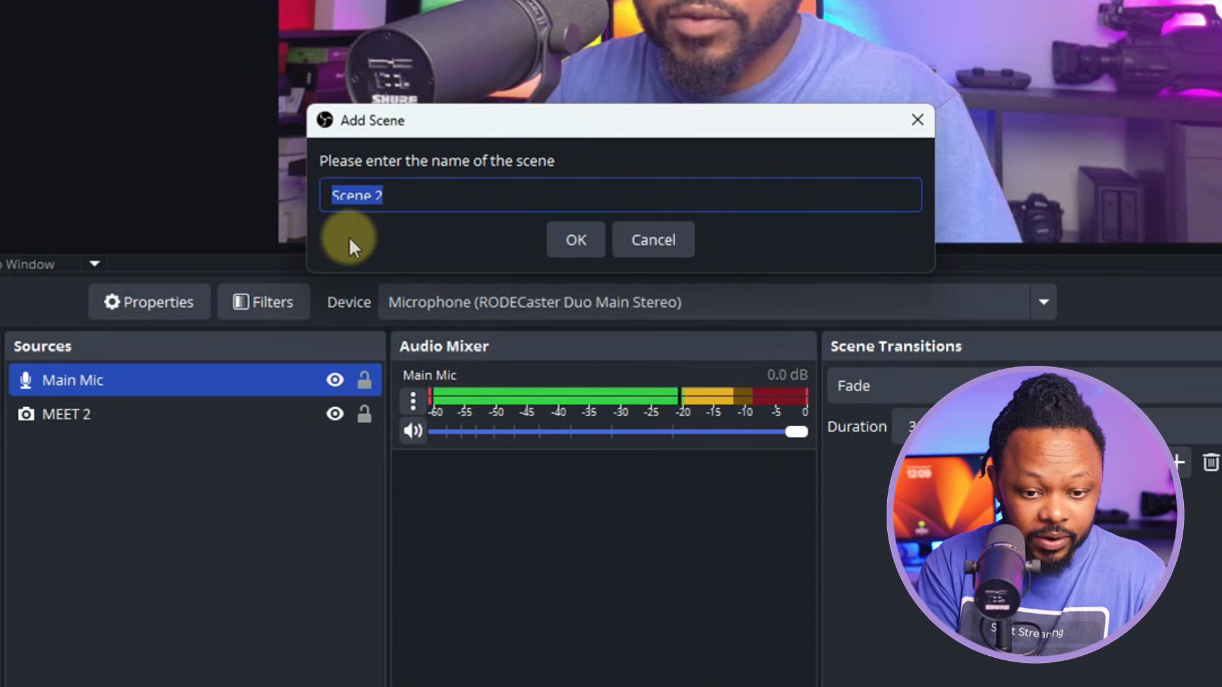
{"action": "type", "text": "Side Camera"}
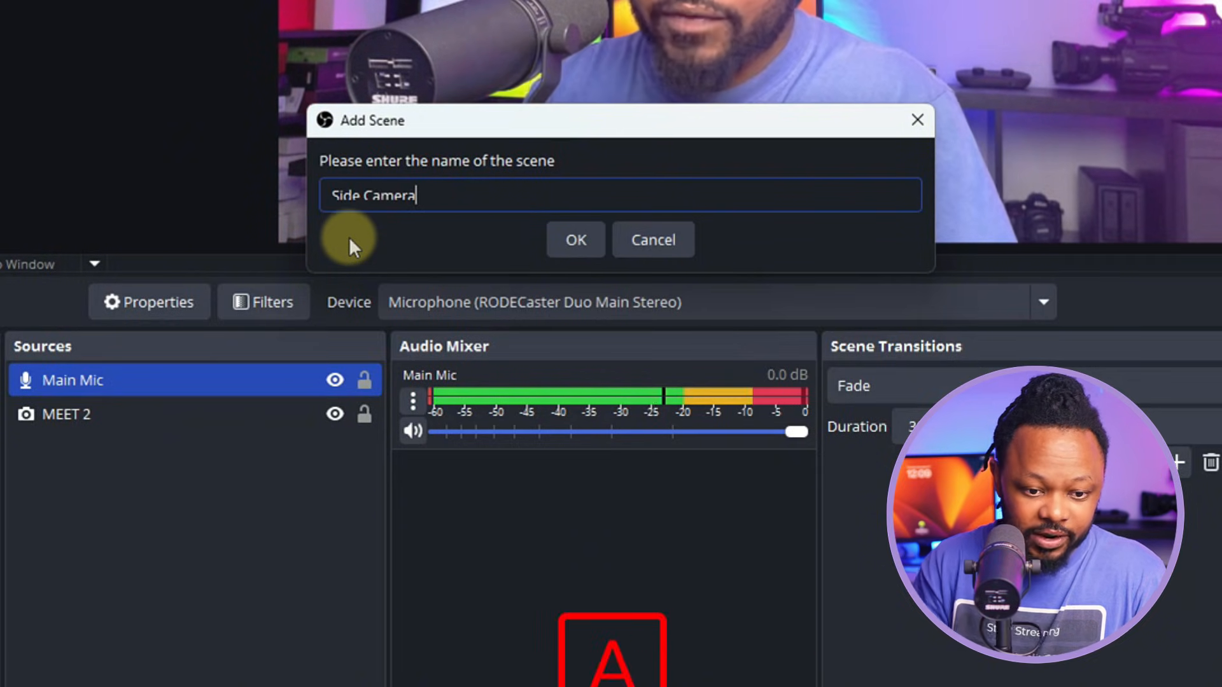
{"action": "left_click", "coordinate": [595, 239]}
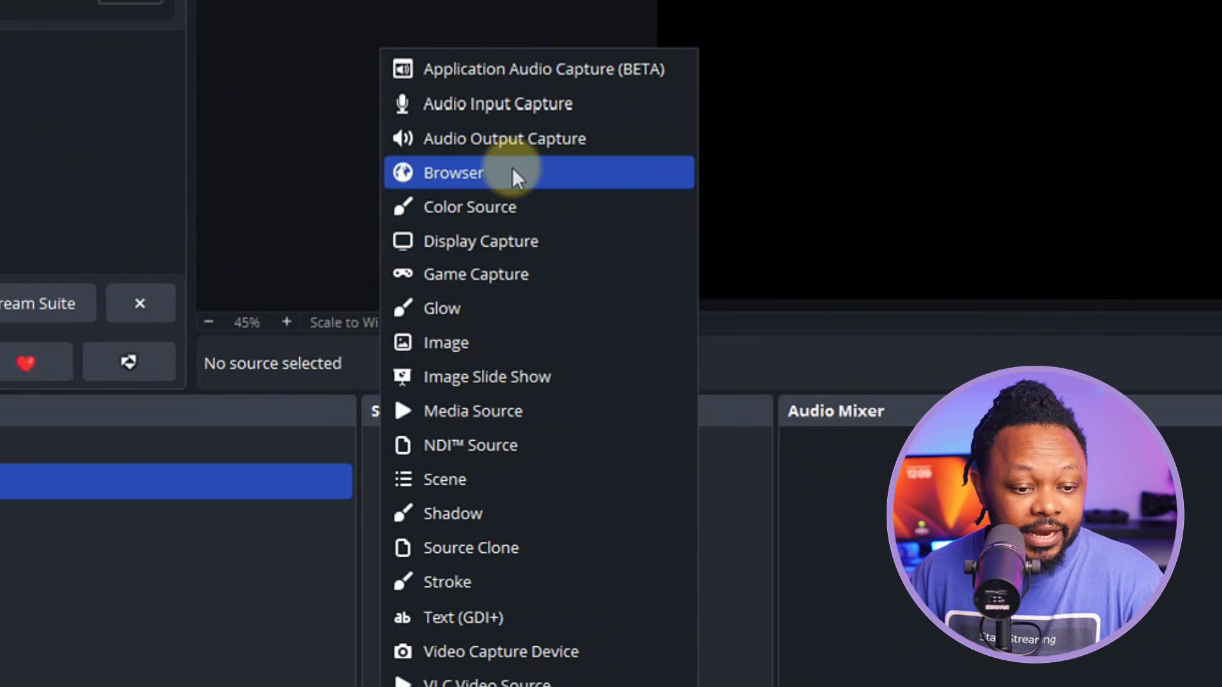
- Add the existing Main Mic Audio Input Capture to the Side Camera scene
{"action": "left_click", "coordinate": [513, 110]}
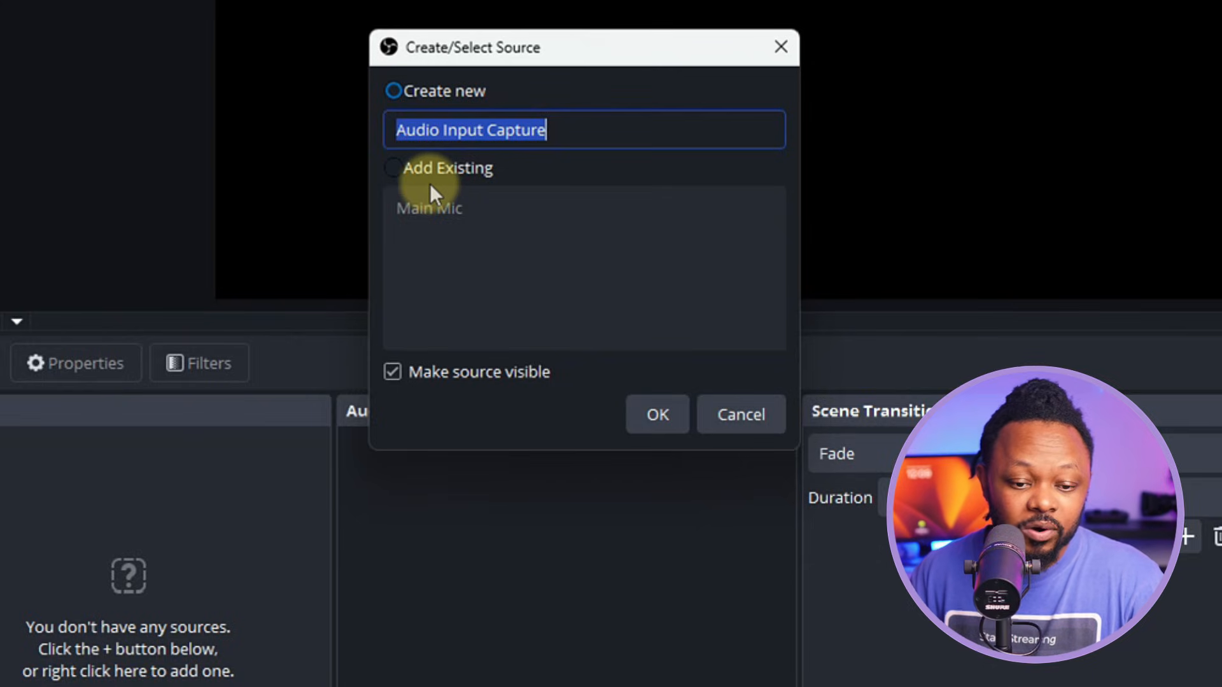
{"action": "left_click", "coordinate": [402, 173]}
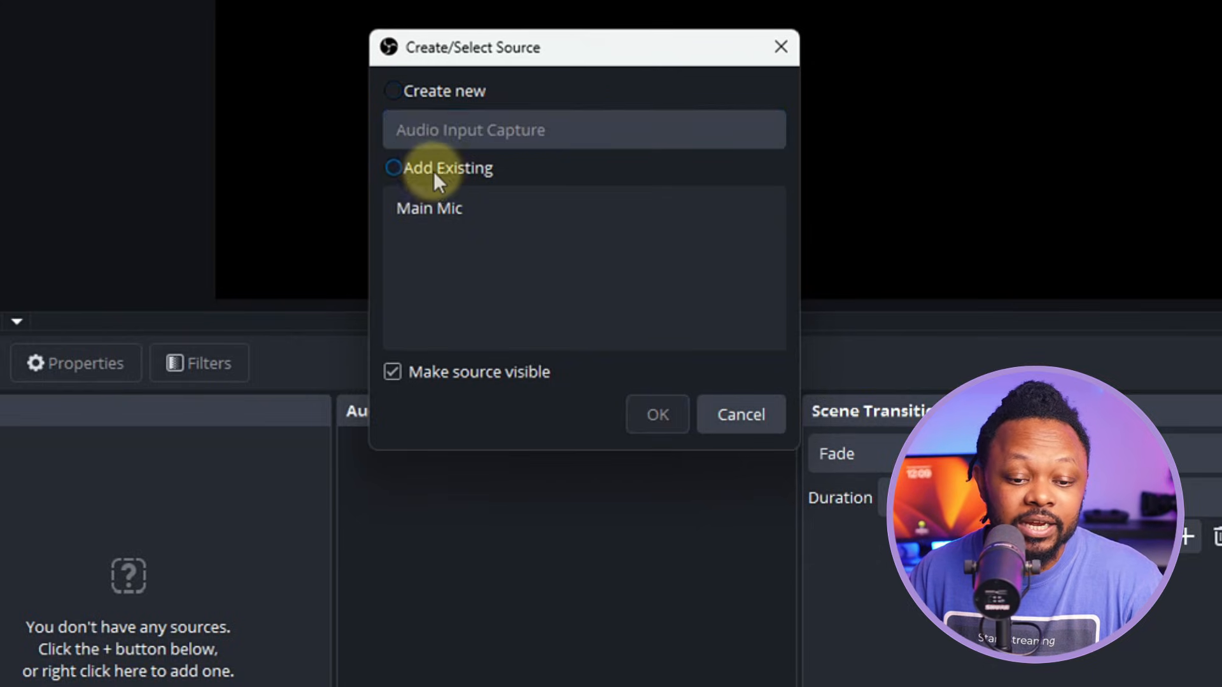
{"action": "left_click", "coordinate": [436, 210]}
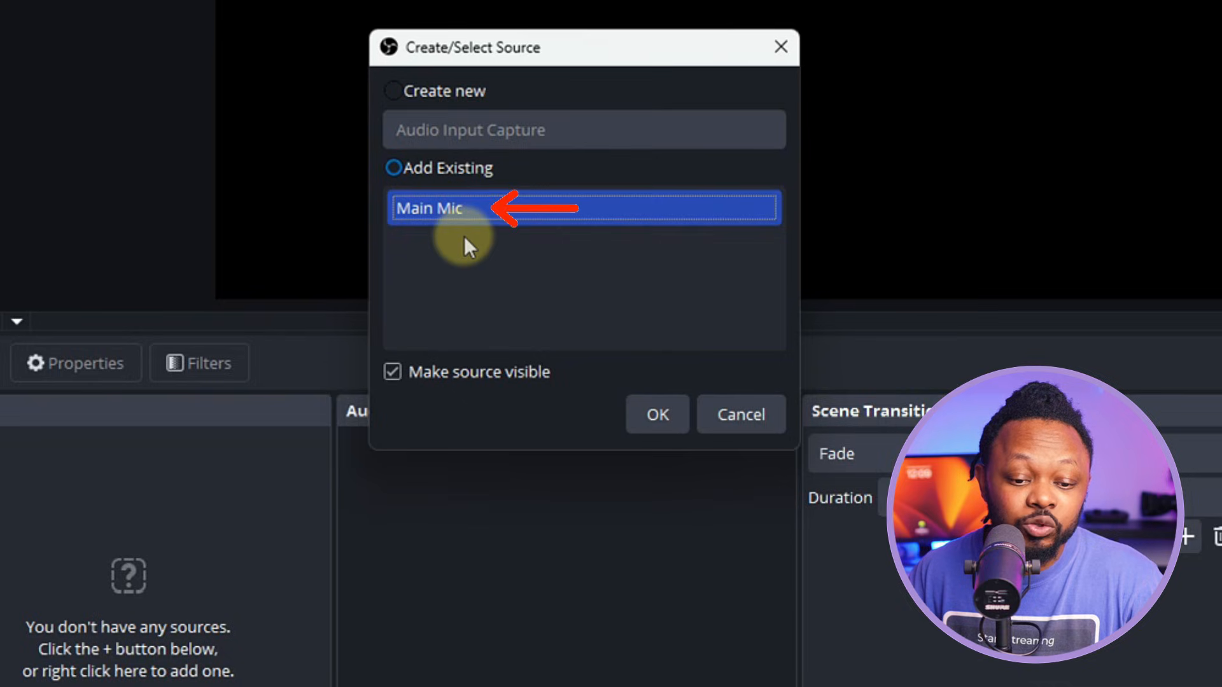
{"action": "left_click", "coordinate": [668, 413]}
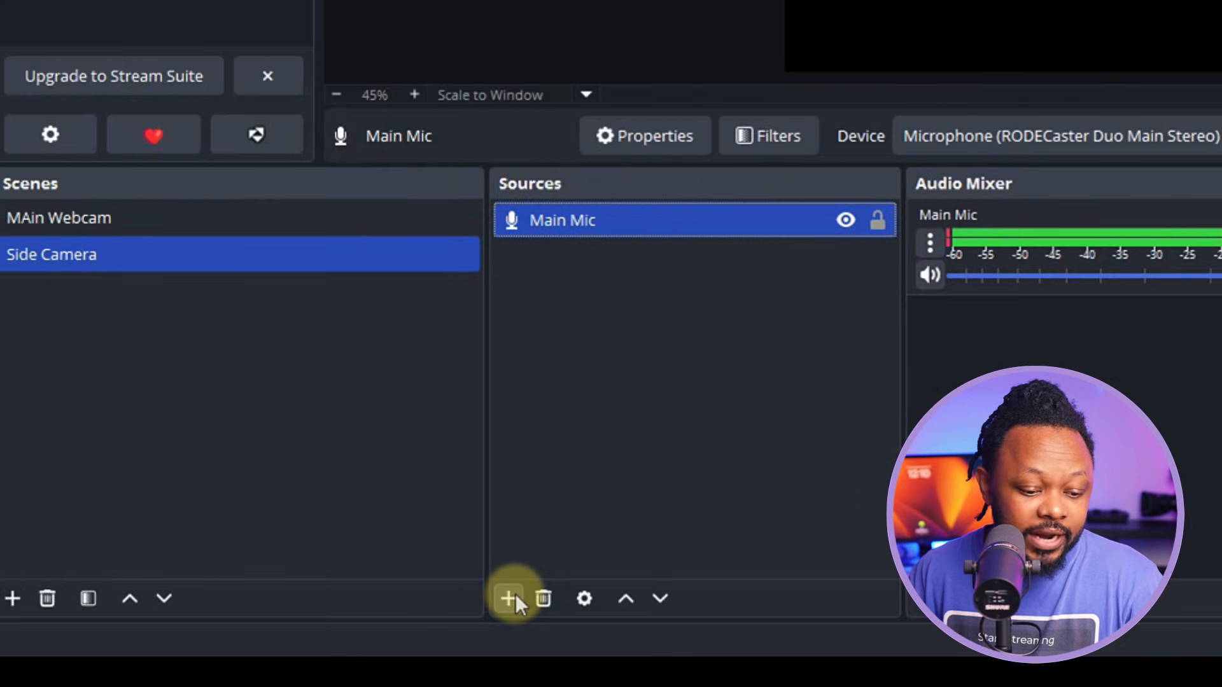
- Add a Video Capture Device named 'Tiny 2' using the OBSBOT Tiny 2 StreamCamera
{"action": "left_click", "coordinate": [510, 600]}
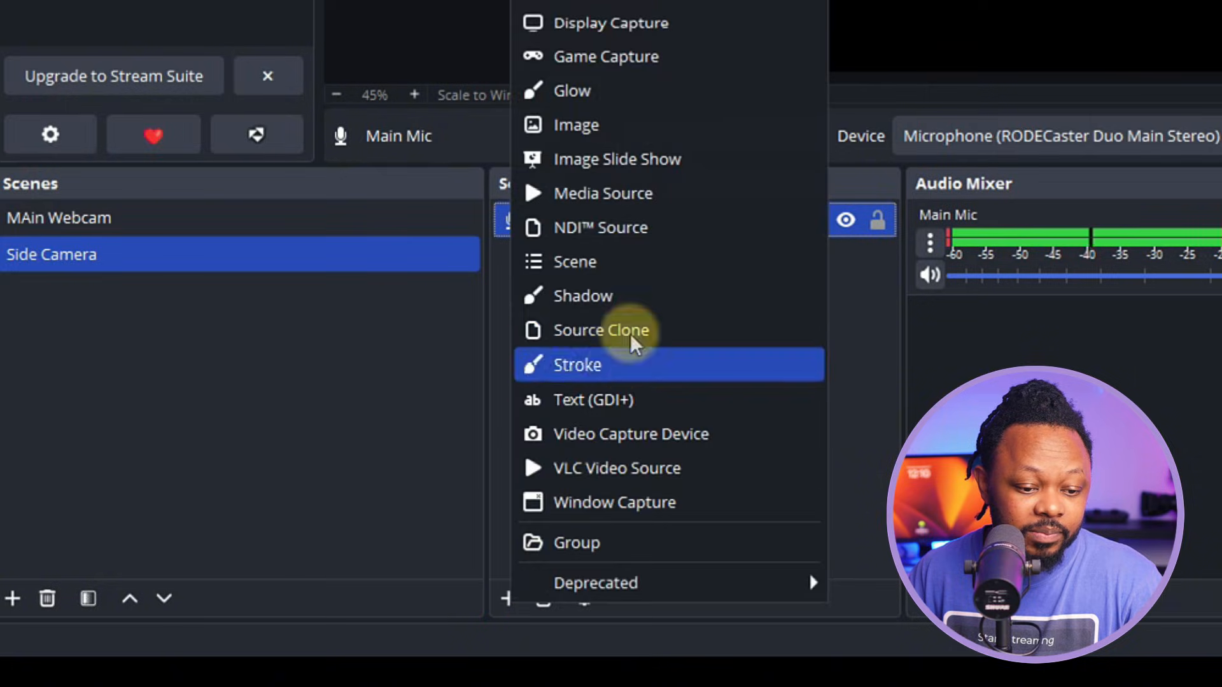
{"action": "left_click", "coordinate": [639, 437]}
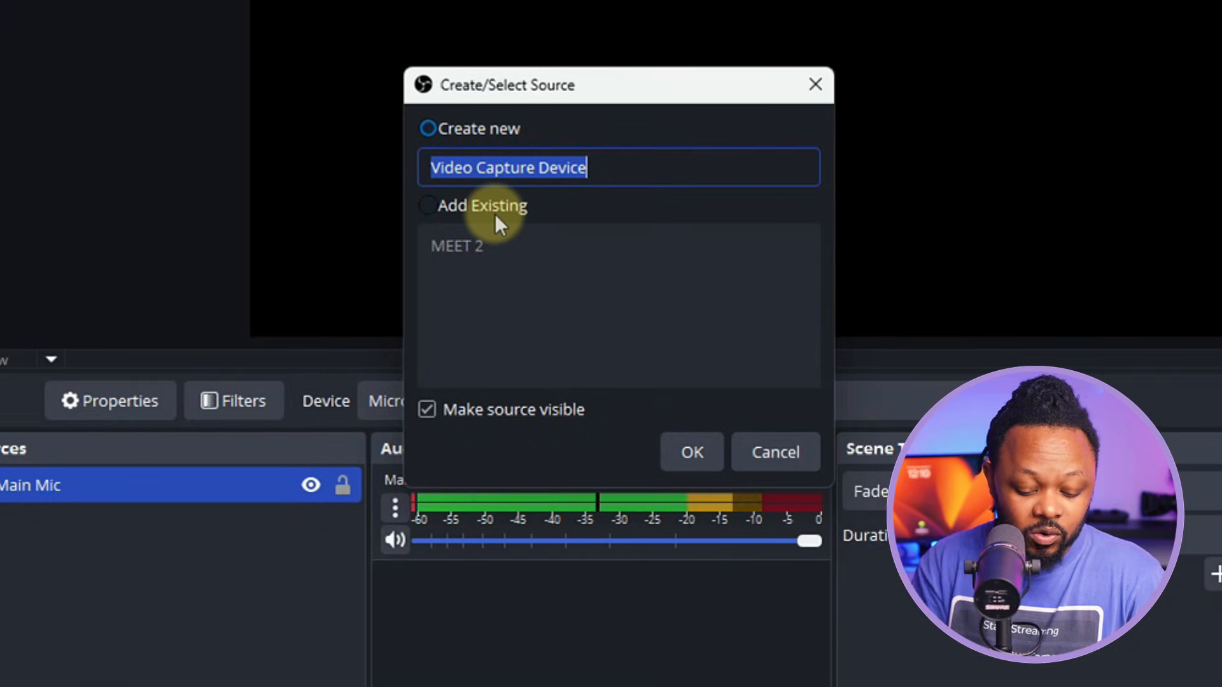
{"action": "type", "text": "Tiny 2"}
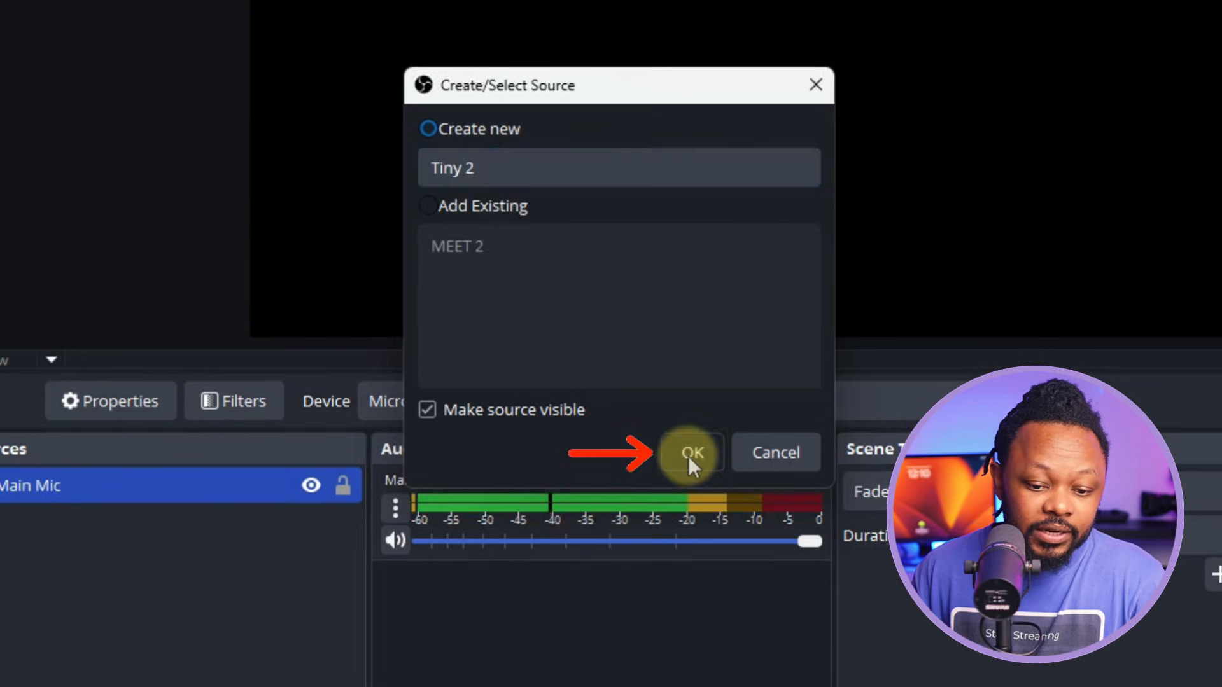
{"action": "left_click", "coordinate": [692, 452]}
{"action": "left_click", "coordinate": [391, 89]}
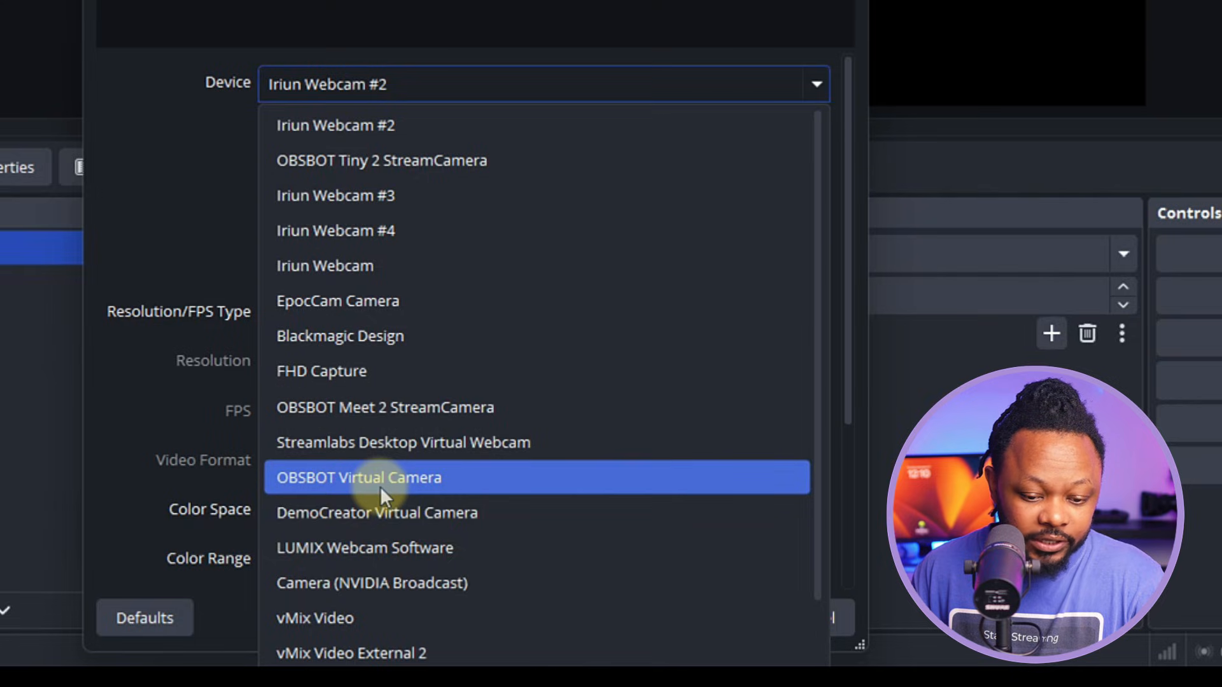
{"action": "left_click", "coordinate": [389, 163]}
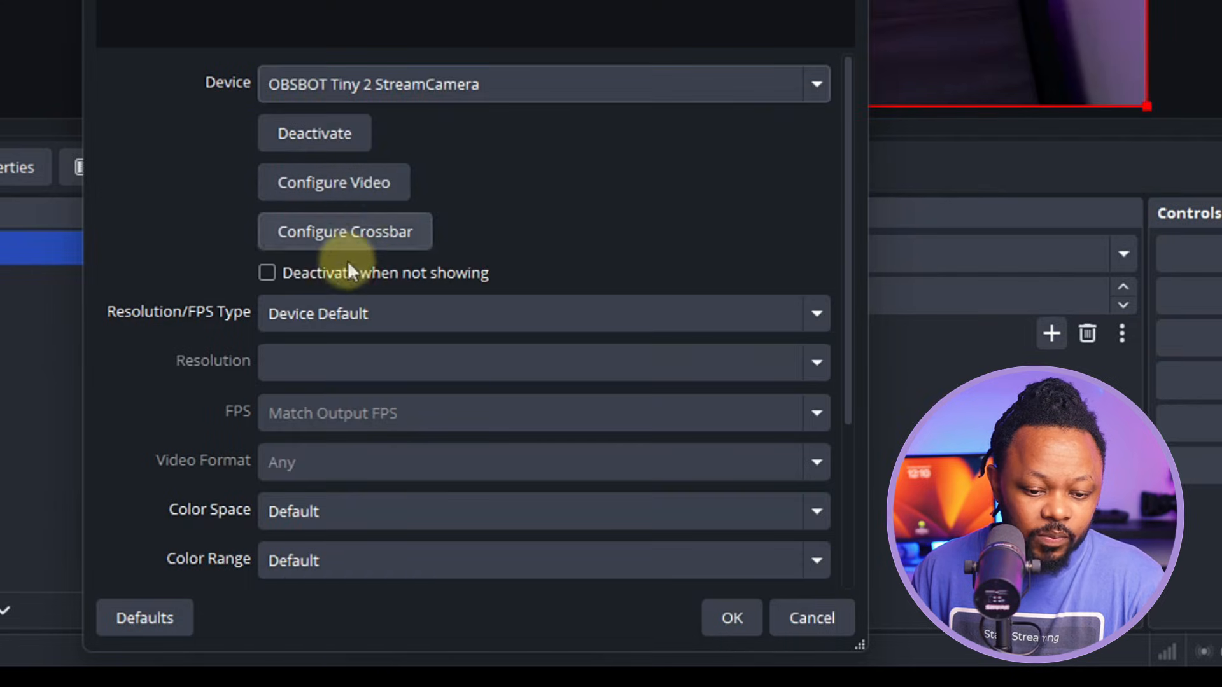
- Set Tiny 2 to custom 1920x1080 at 30 FPS, then compare both scenes' sources
{"action": "left_click", "coordinate": [348, 312]}
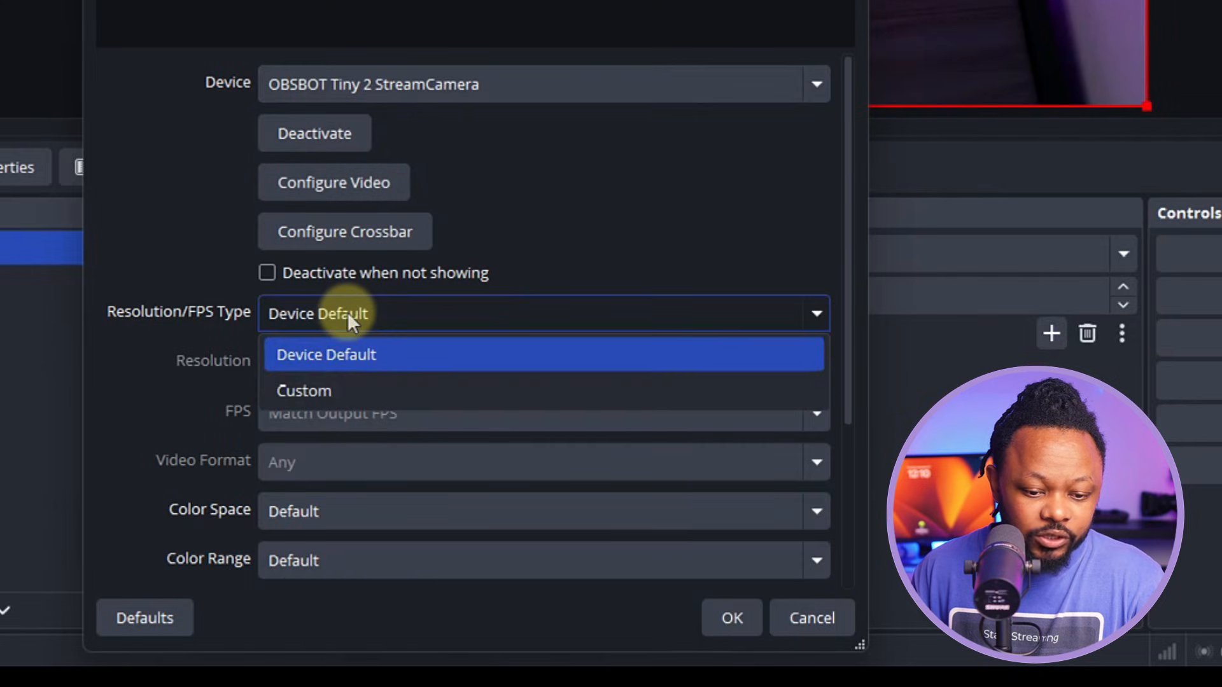
{"action": "left_click", "coordinate": [323, 395]}
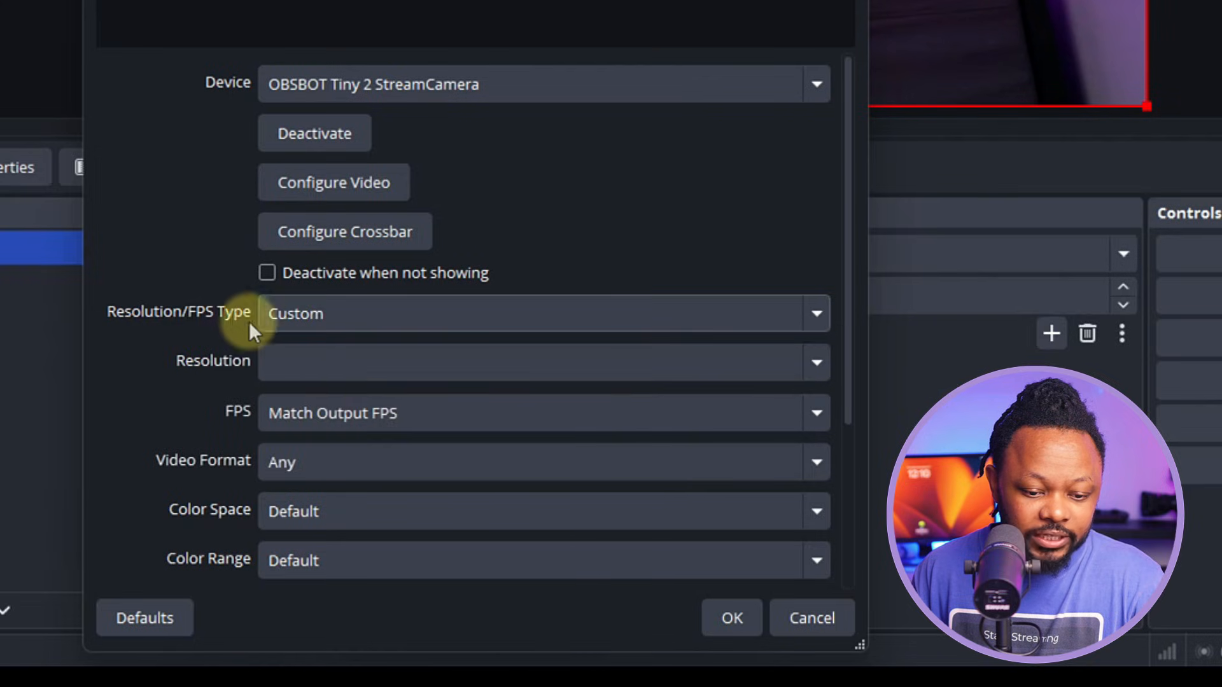
{"action": "left_click", "coordinate": [818, 363]}
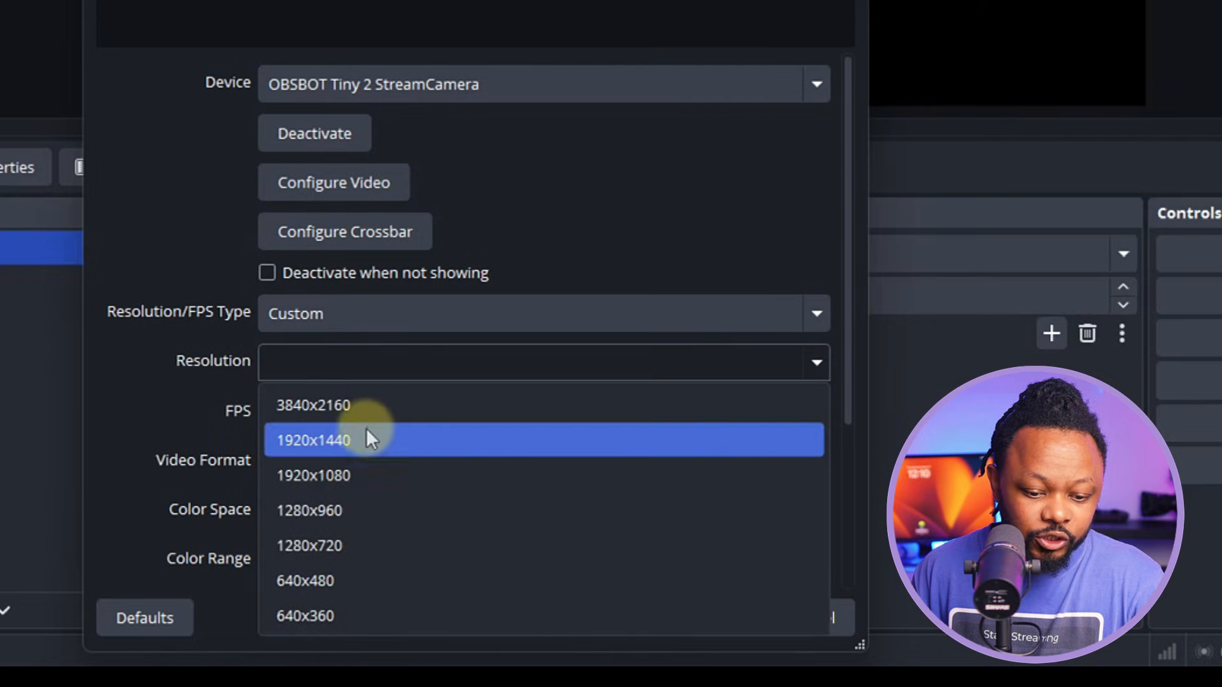
{"action": "left_click", "coordinate": [351, 478]}
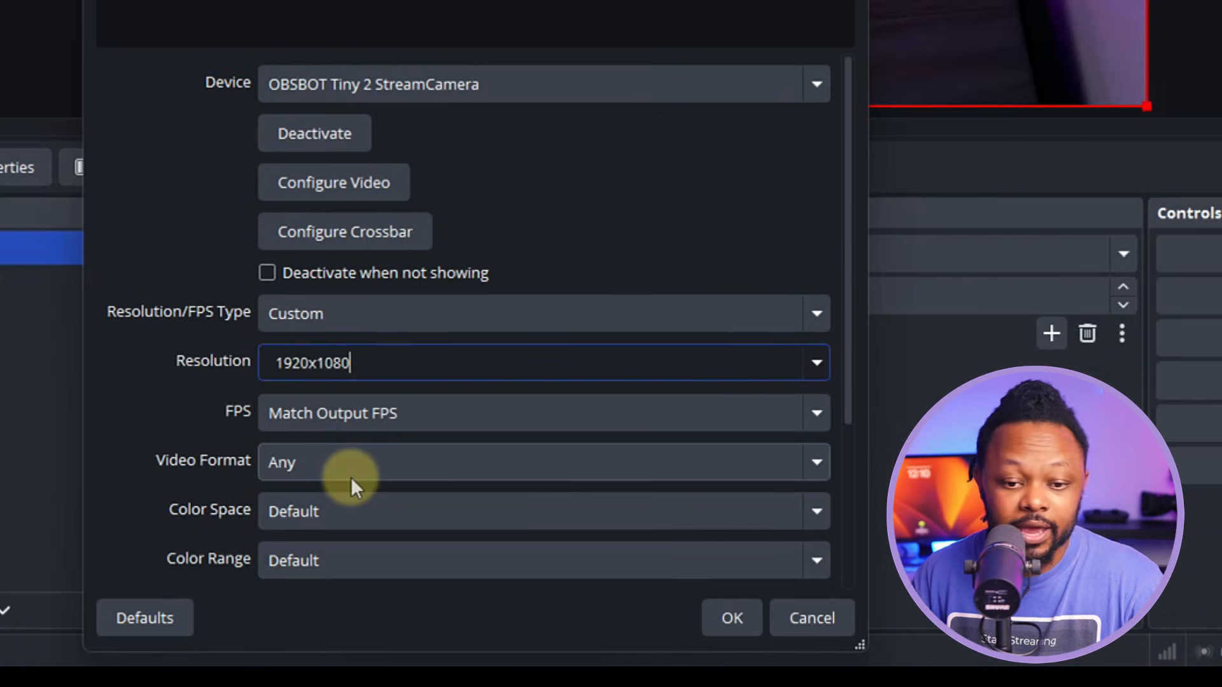
{"action": "scroll", "coordinate": [852, 375], "scroll_direction": "down", "scroll_amount": 3}
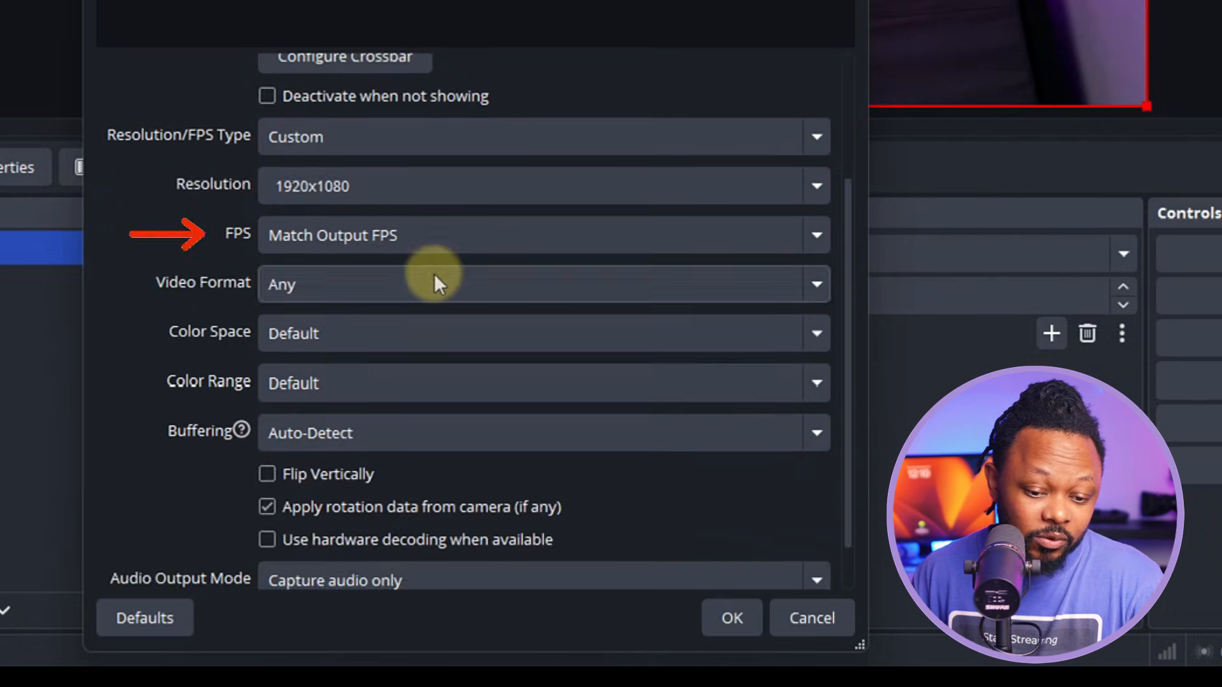
{"action": "left_click", "coordinate": [363, 241]}
{"action": "left_click", "coordinate": [299, 522]}
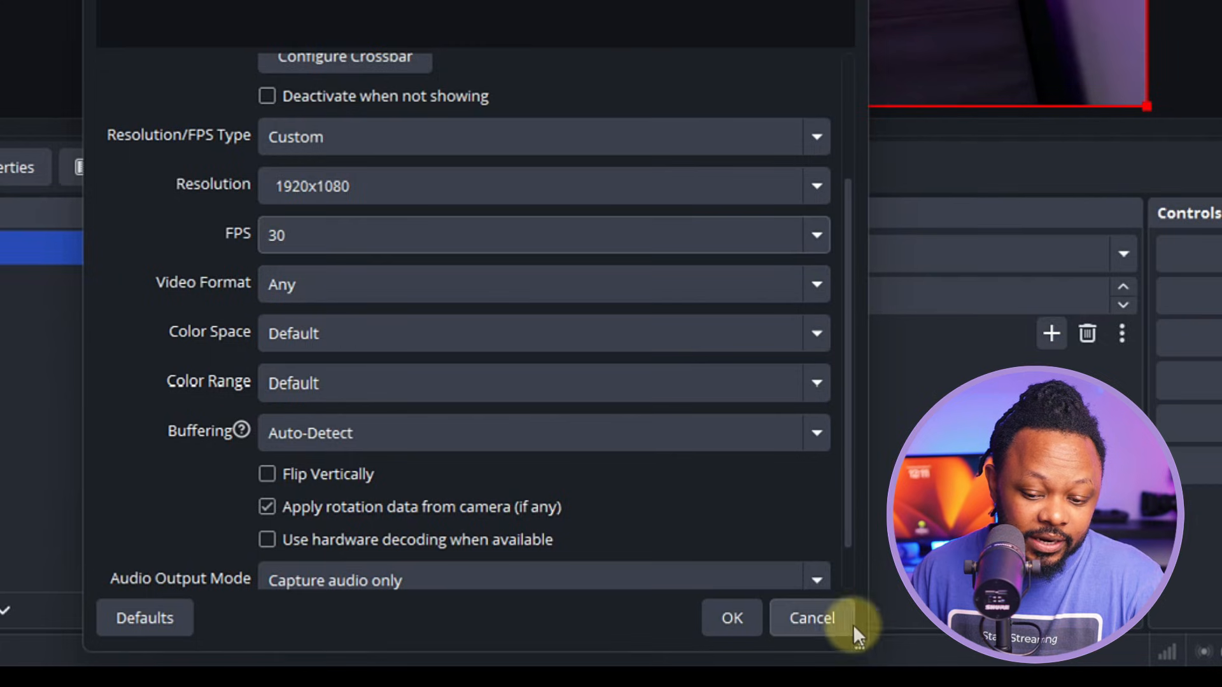
{"action": "scroll", "coordinate": [851, 555], "scroll_direction": "down", "scroll_amount": 1}
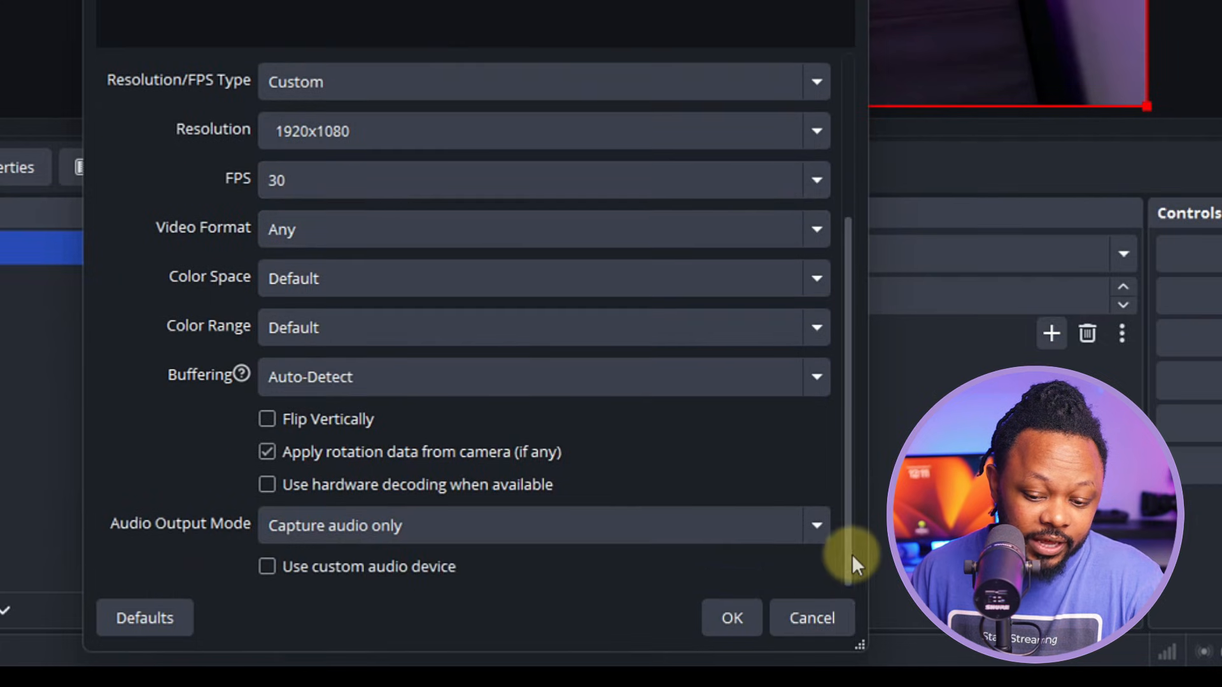
{"action": "left_click", "coordinate": [731, 617]}
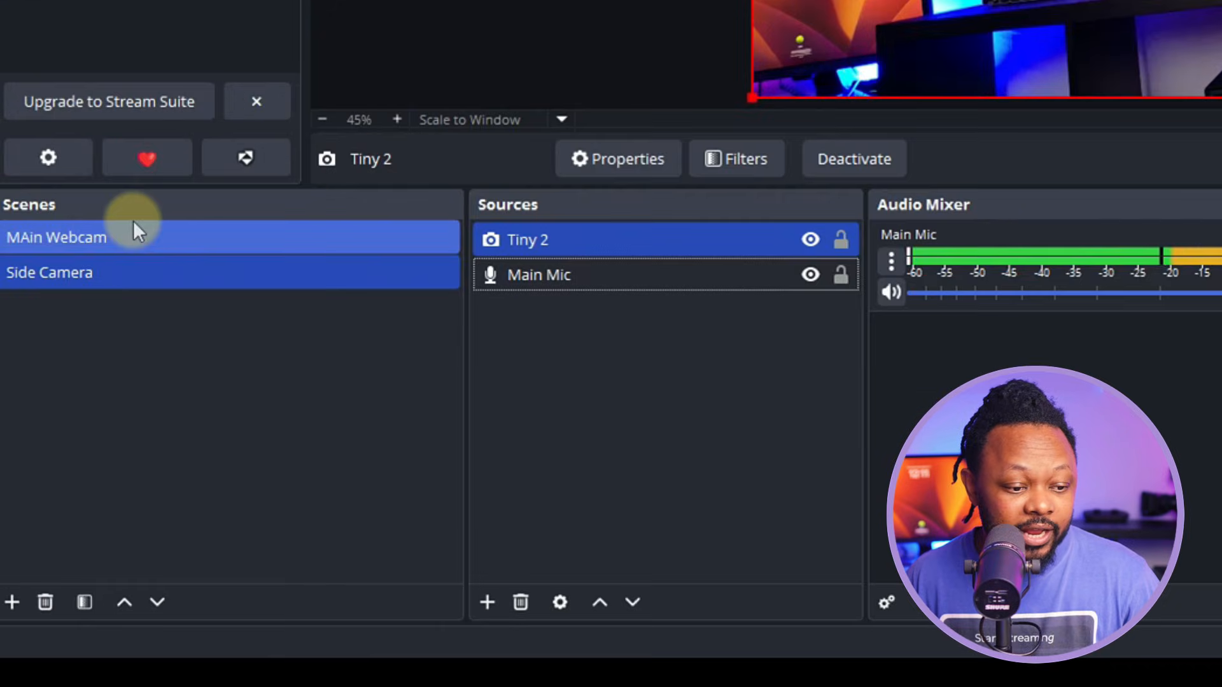
{"action": "left_click", "coordinate": [75, 446]}
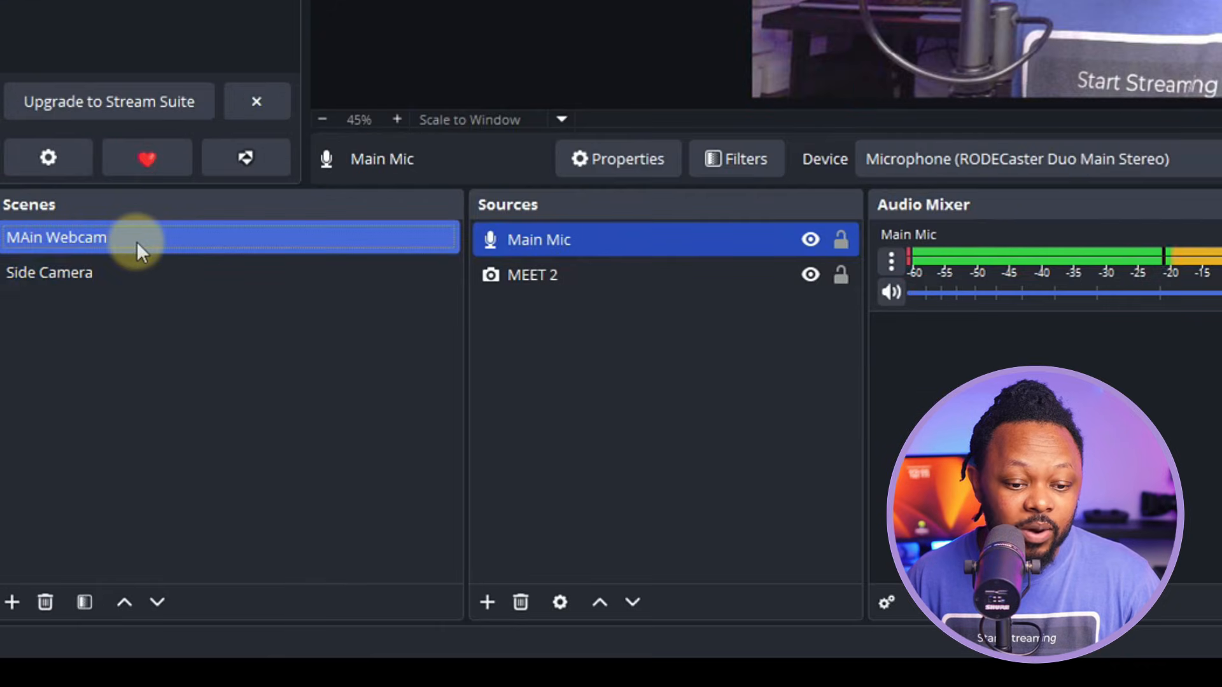
{"action": "left_click", "coordinate": [135, 275]}
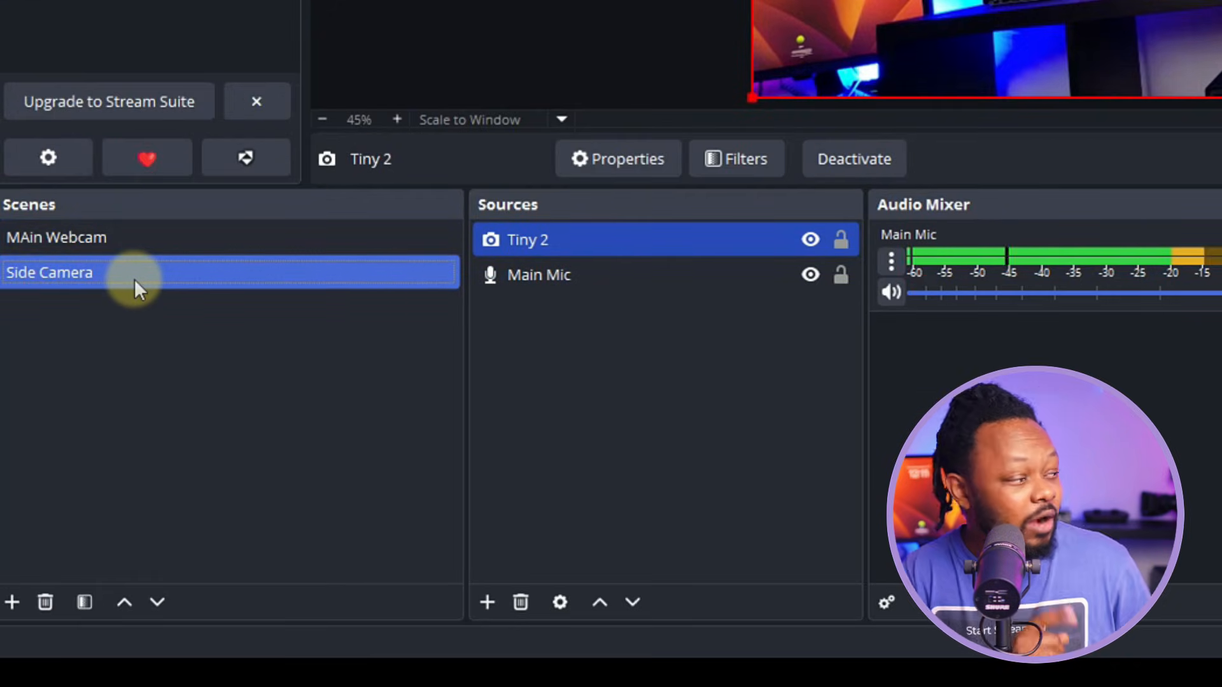
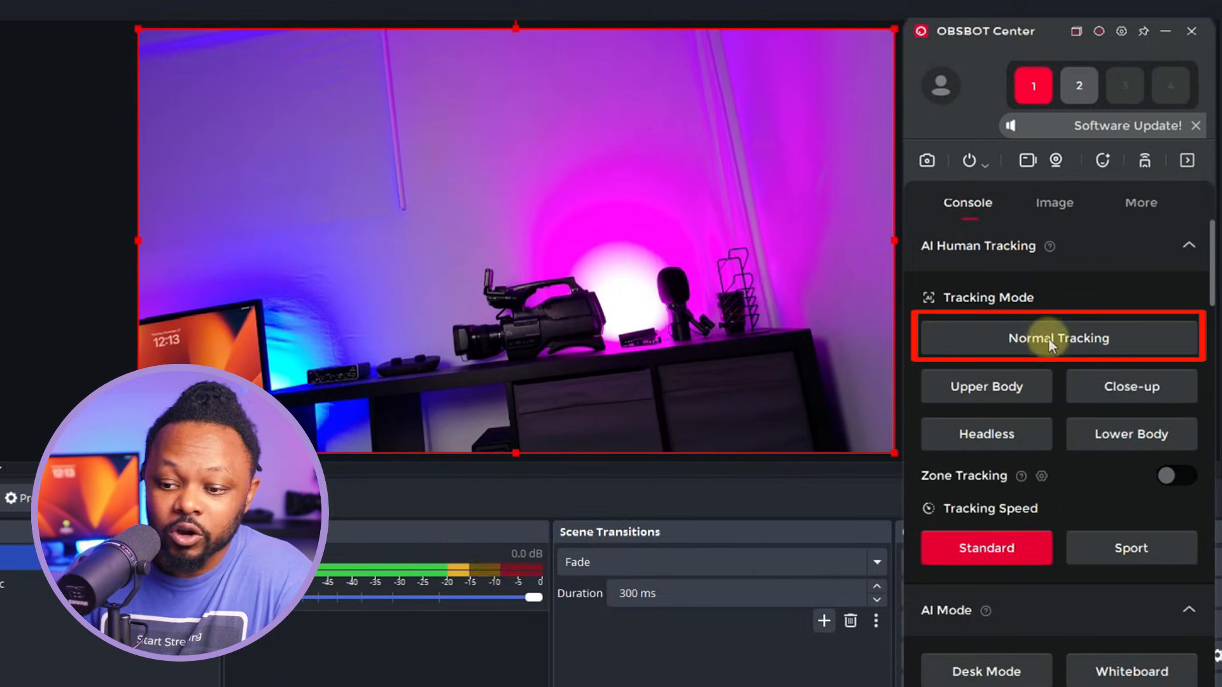
- Turn on Normal Tracking so the camera frames the presenter, then switch it off again
{"action": "left_click", "coordinate": [995, 337]}
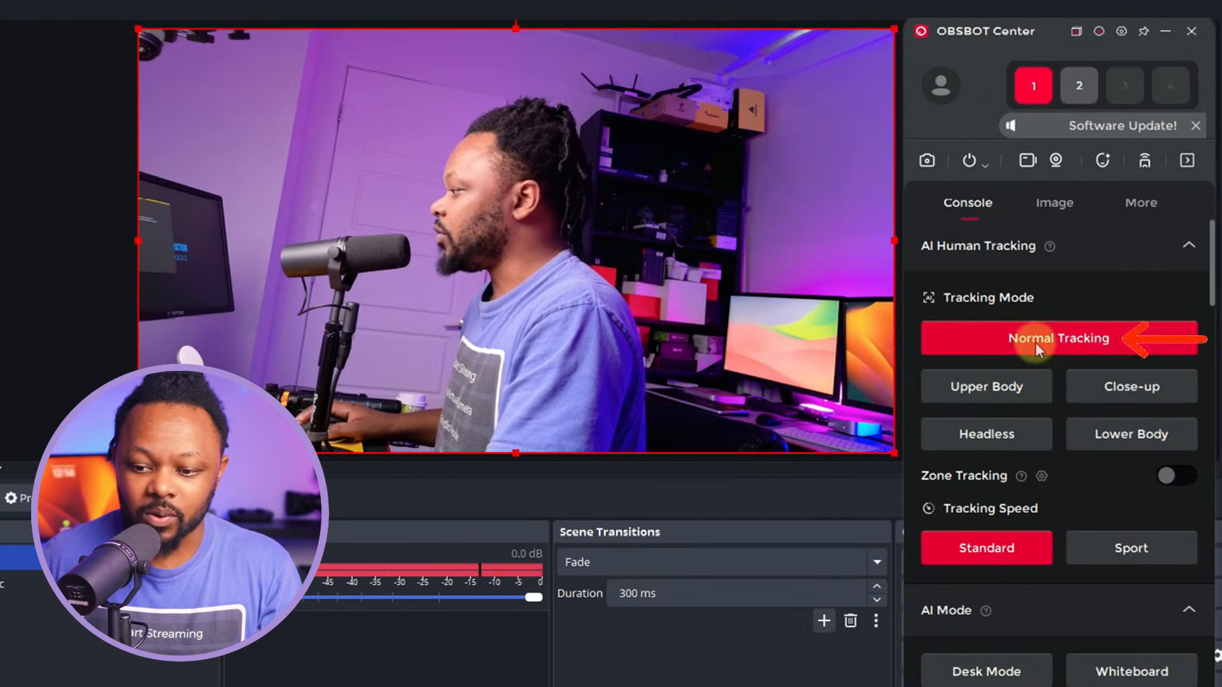
{"action": "left_click", "coordinate": [1035, 342]}
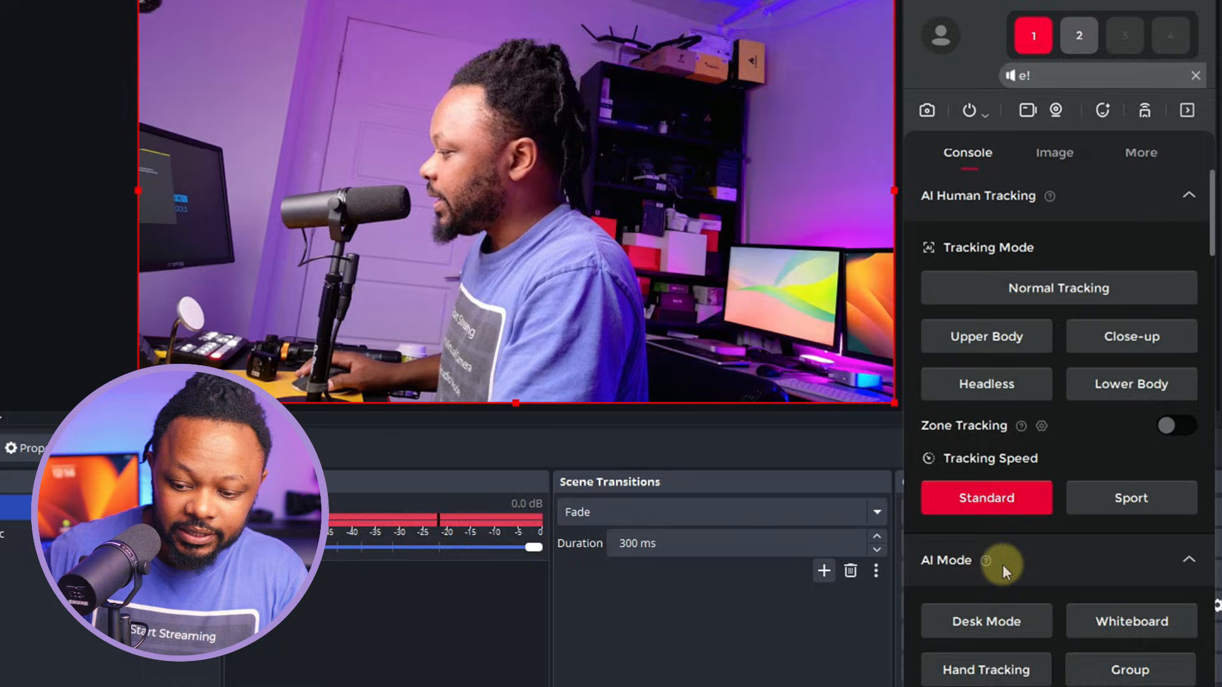
- Pan the gimbal well left and tilt down until the desk and monitors sit left of the presenter
{"action": "scroll", "coordinate": [1017, 636], "scroll_direction": "down", "scroll_amount": 4}
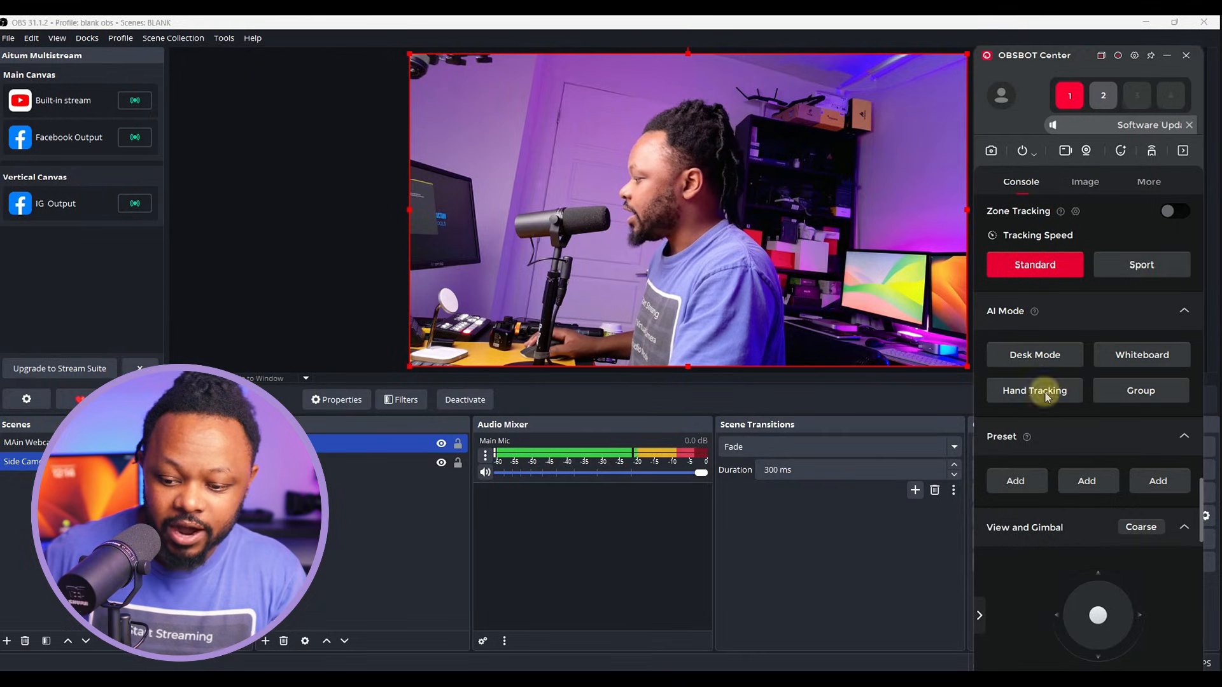
{"action": "scroll", "coordinate": [1078, 506], "scroll_direction": "down", "scroll_amount": 2}
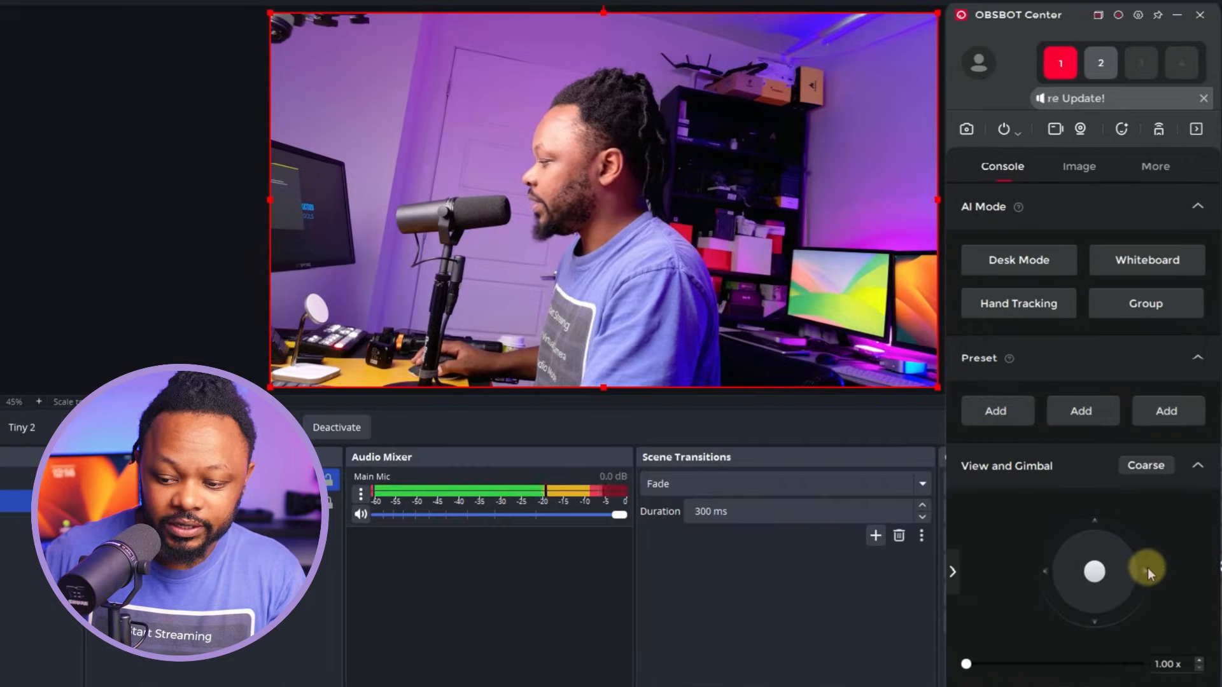
{"action": "left_click", "coordinate": [1145, 569]}
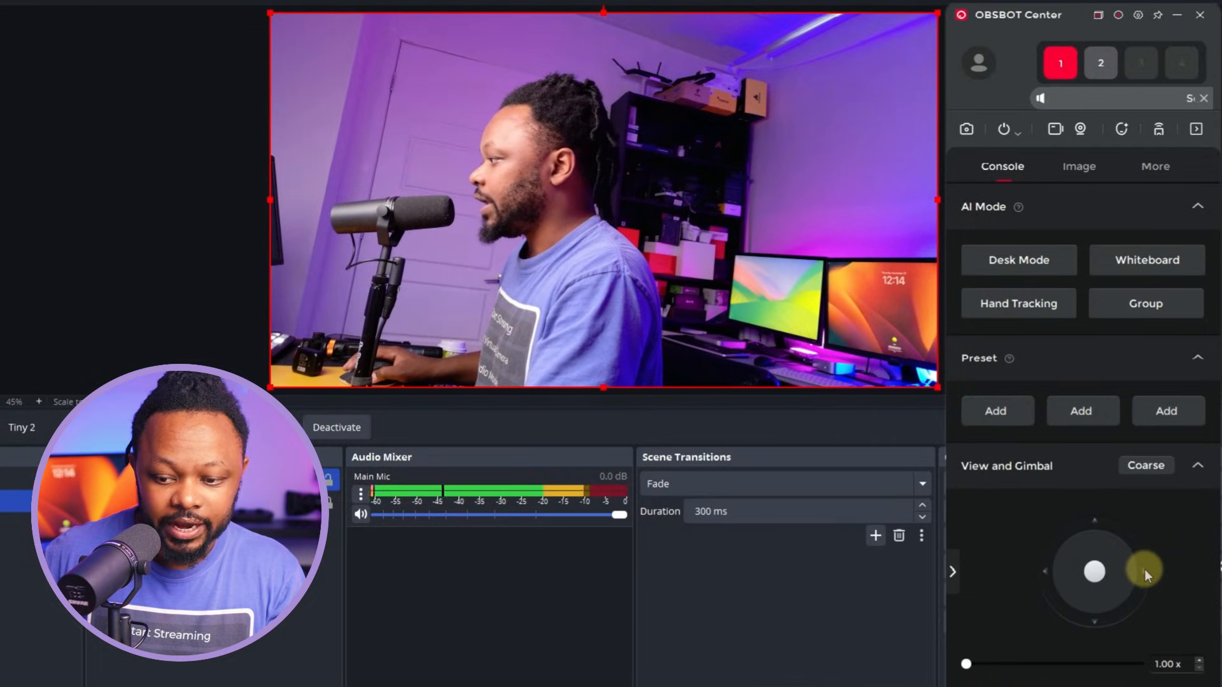
{"action": "left_click", "coordinate": [1098, 614]}
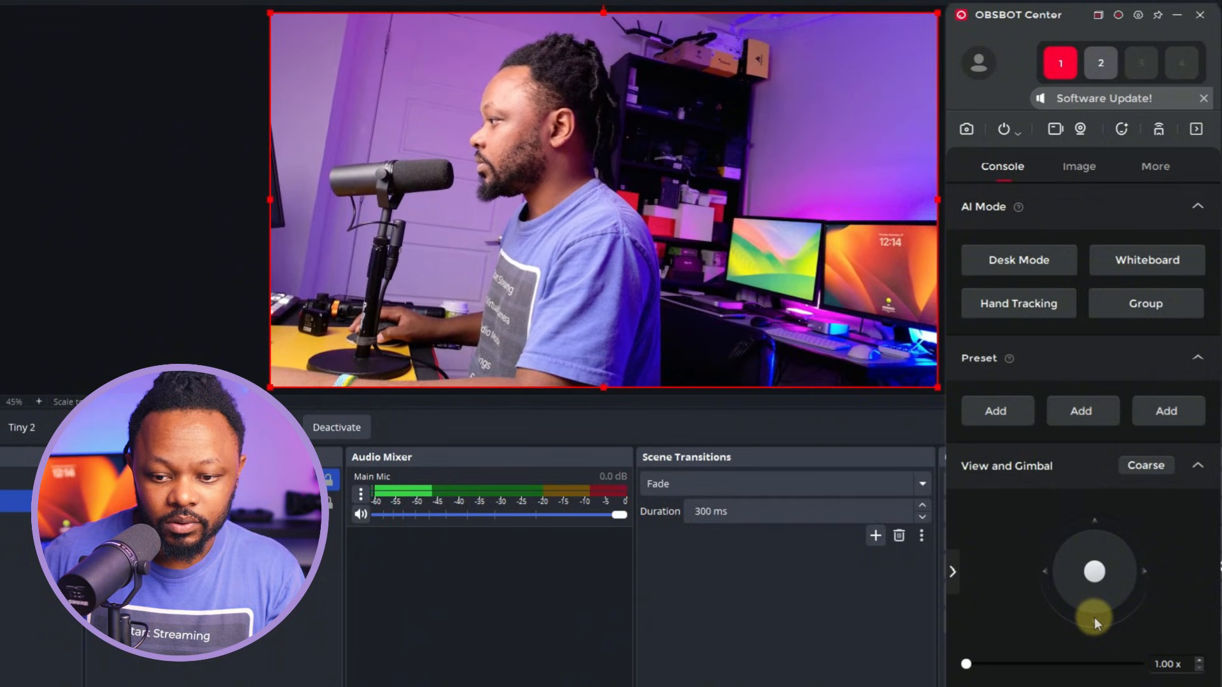
{"action": "left_click", "coordinate": [1049, 572]}
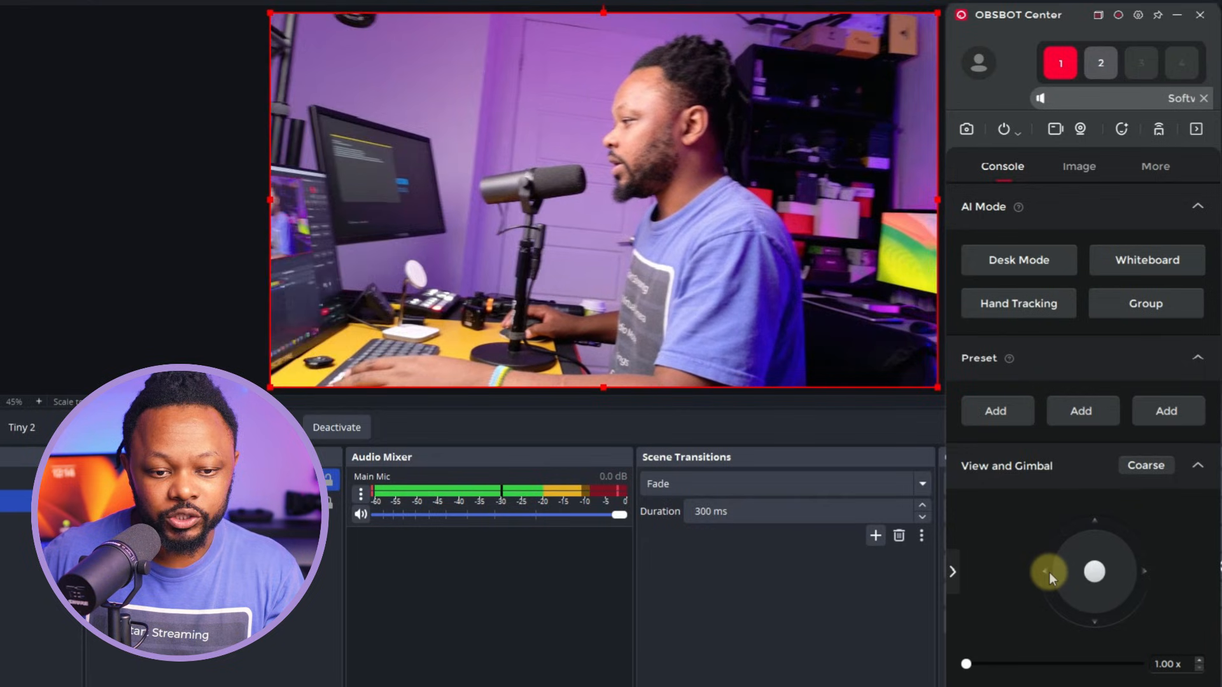
{"action": "left_click", "coordinate": [1049, 572]}
{"action": "left_click", "coordinate": [1048, 572]}
{"action": "left_click", "coordinate": [1049, 571]}
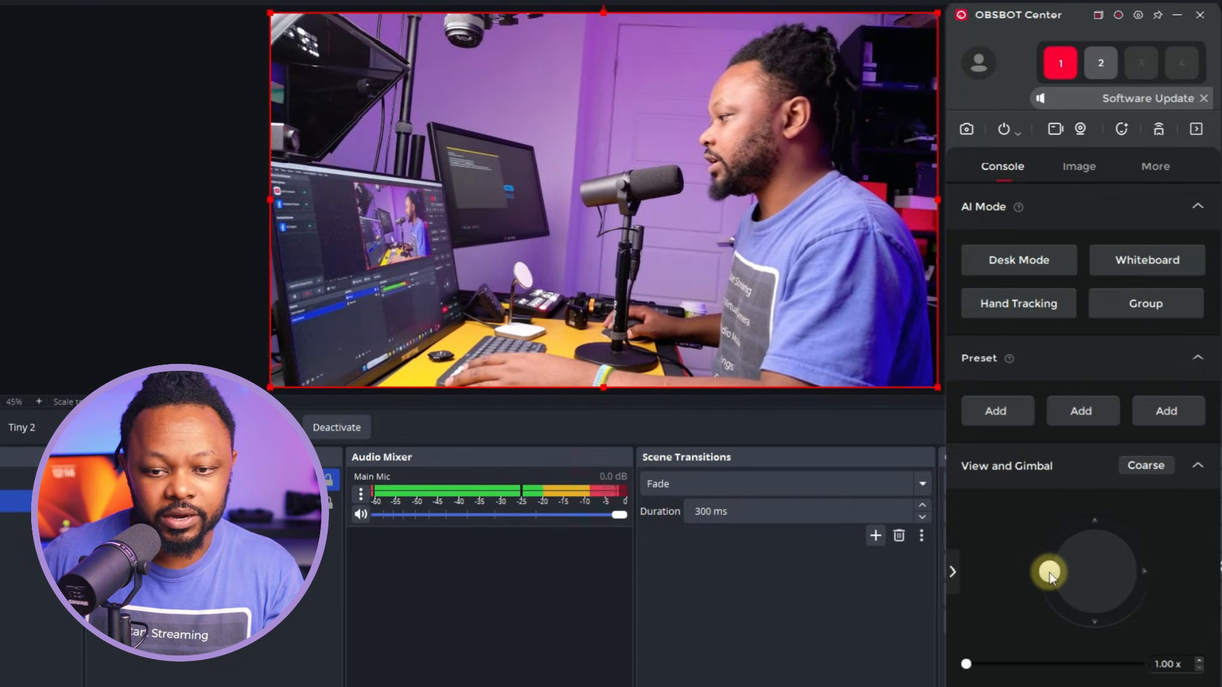
{"action": "left_click", "coordinate": [1049, 572]}
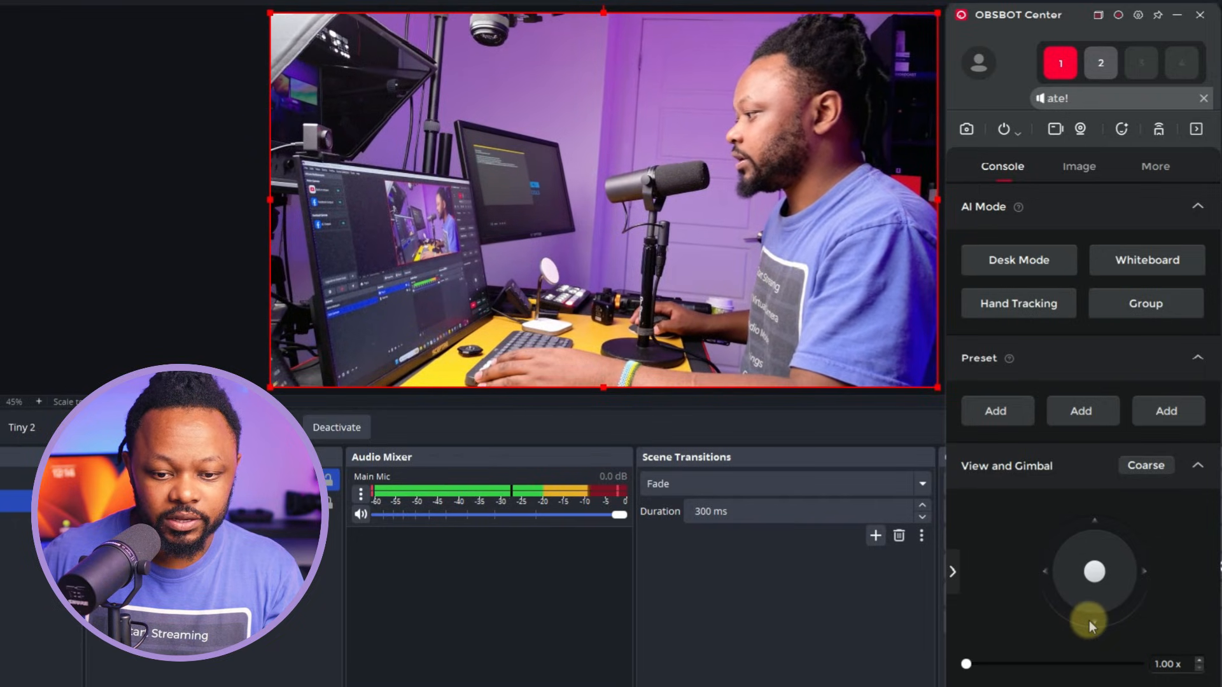
{"action": "left_click", "coordinate": [1089, 621]}
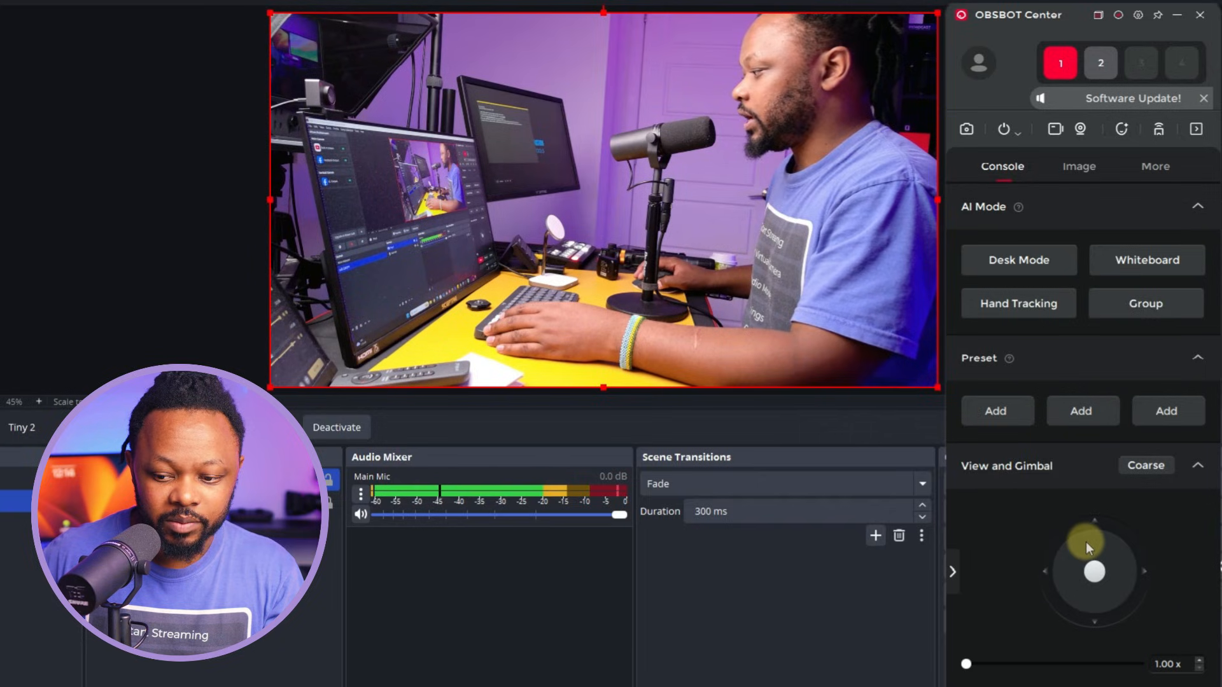
{"action": "left_click", "coordinate": [1095, 523]}
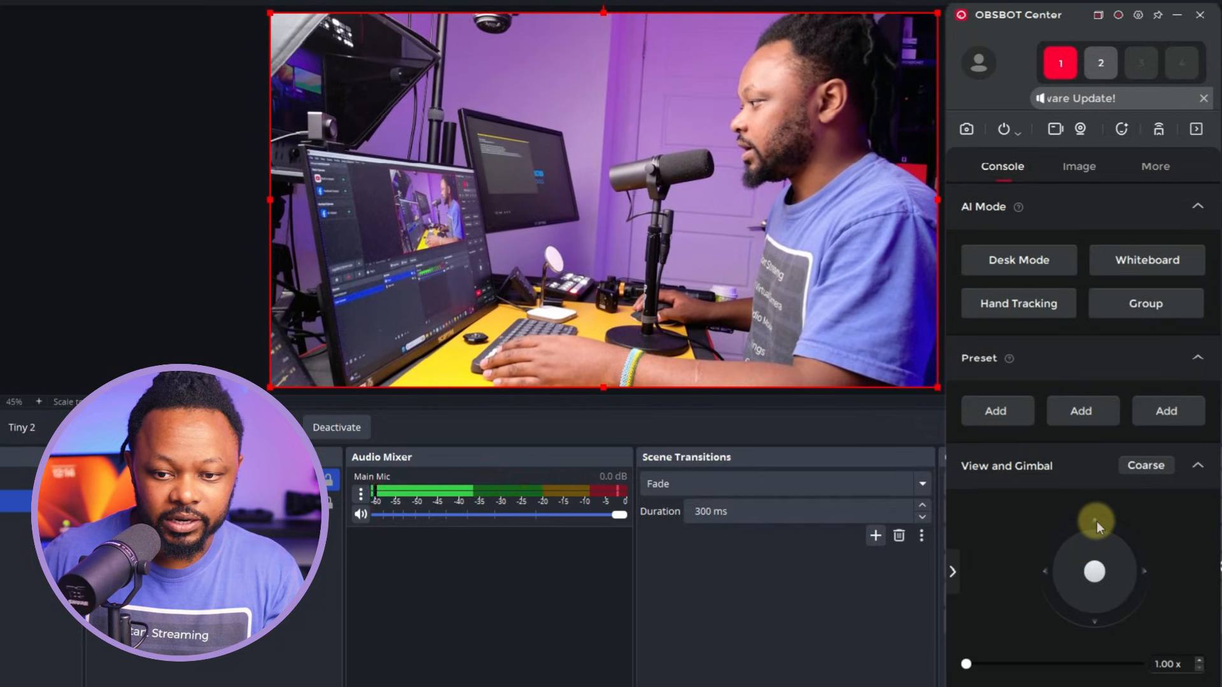
{"action": "left_click", "coordinate": [1143, 570]}
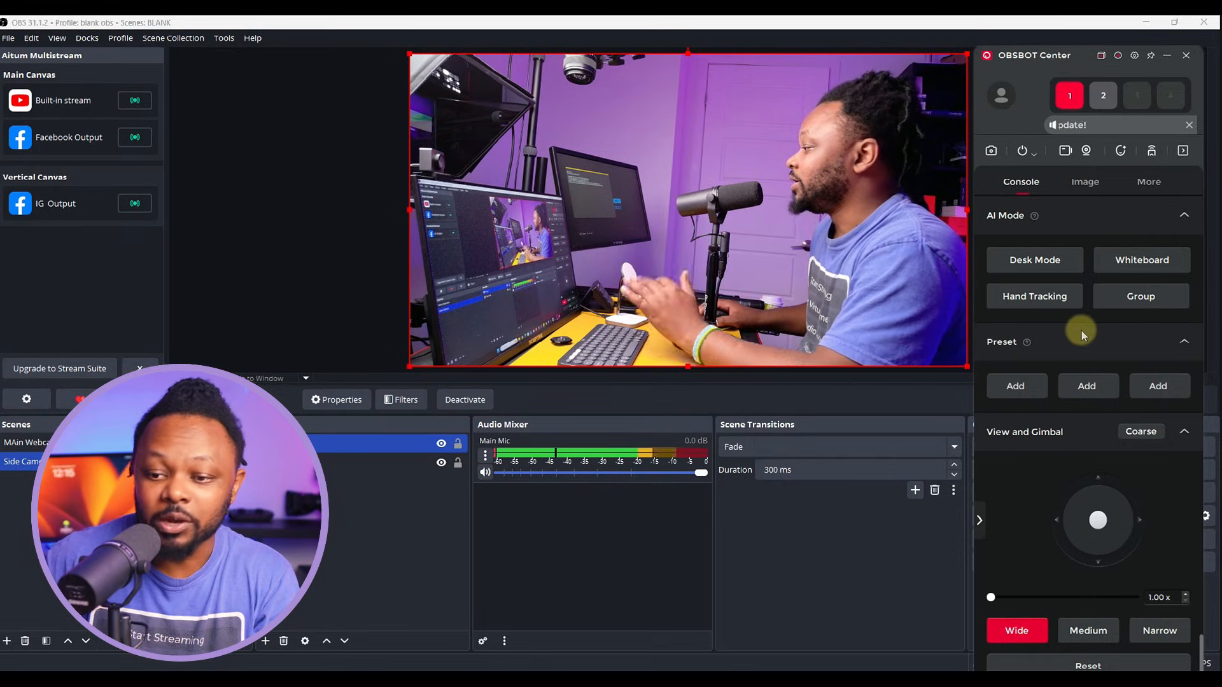
- Show the Image settings down to Exposure and switch control to camera 2
{"action": "left_click", "coordinate": [1073, 195]}
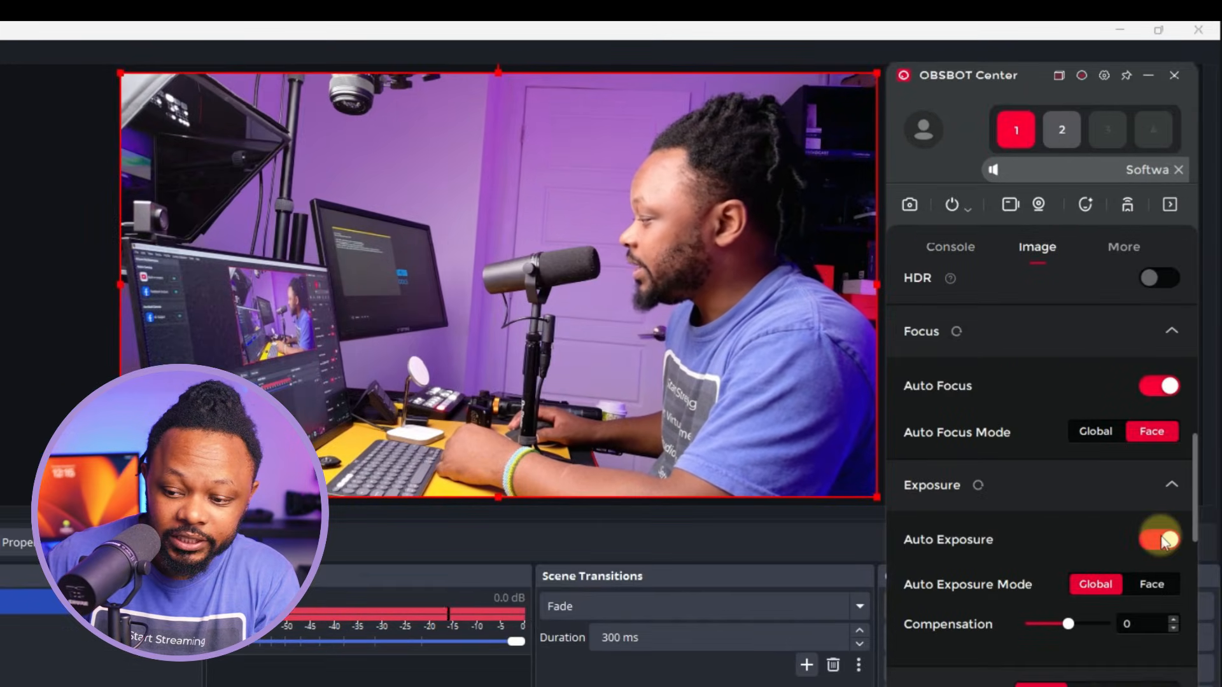
{"action": "scroll", "coordinate": [1195, 482], "scroll_direction": "down", "scroll_amount": 3}
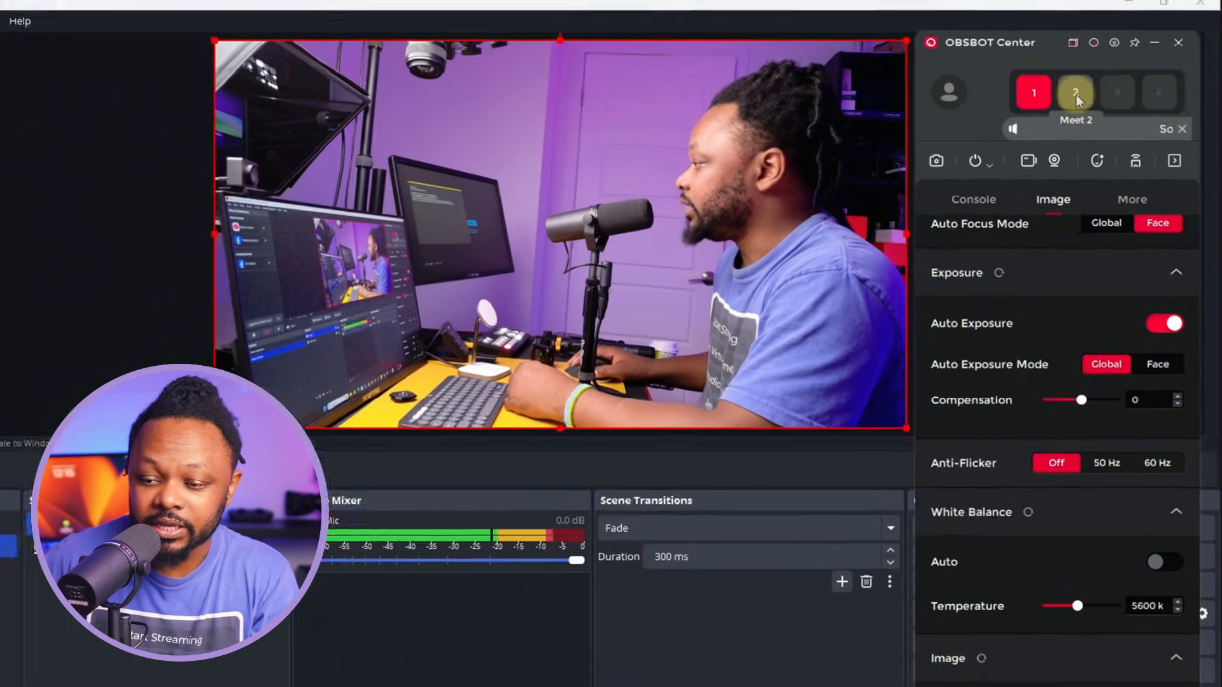
{"action": "left_click", "coordinate": [1080, 79]}
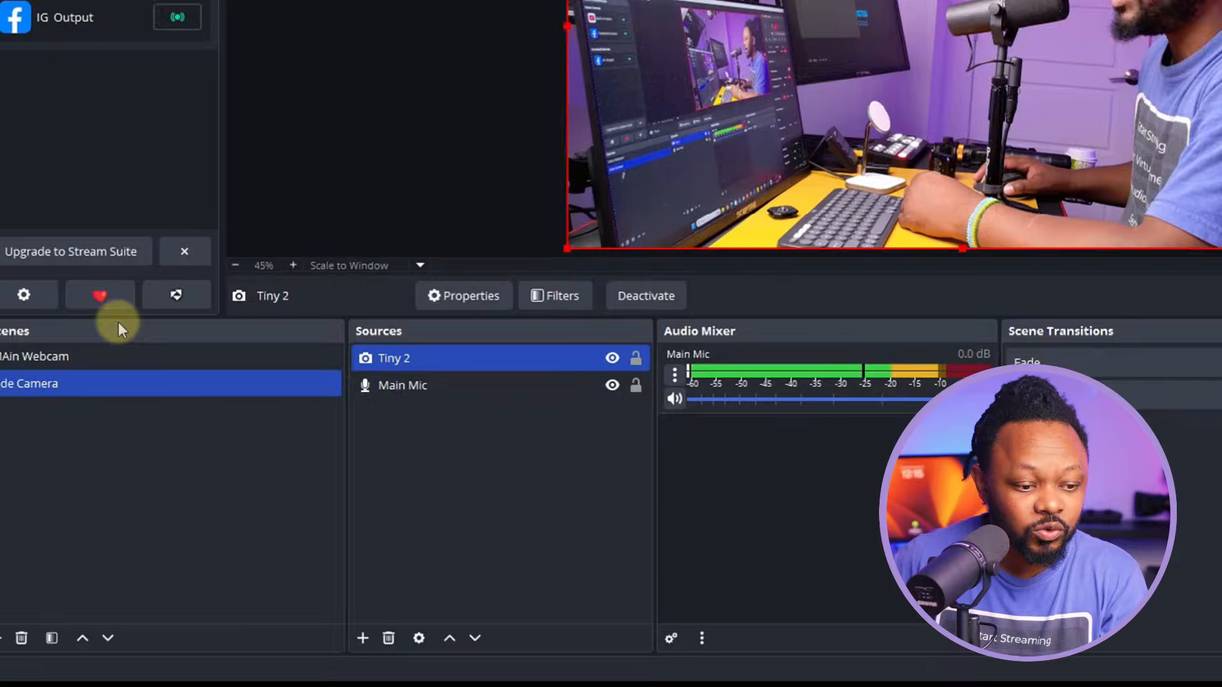
- Select the main webcam scene in OBS and turn off the second camera's Auto Exposure
{"action": "left_click", "coordinate": [131, 349]}
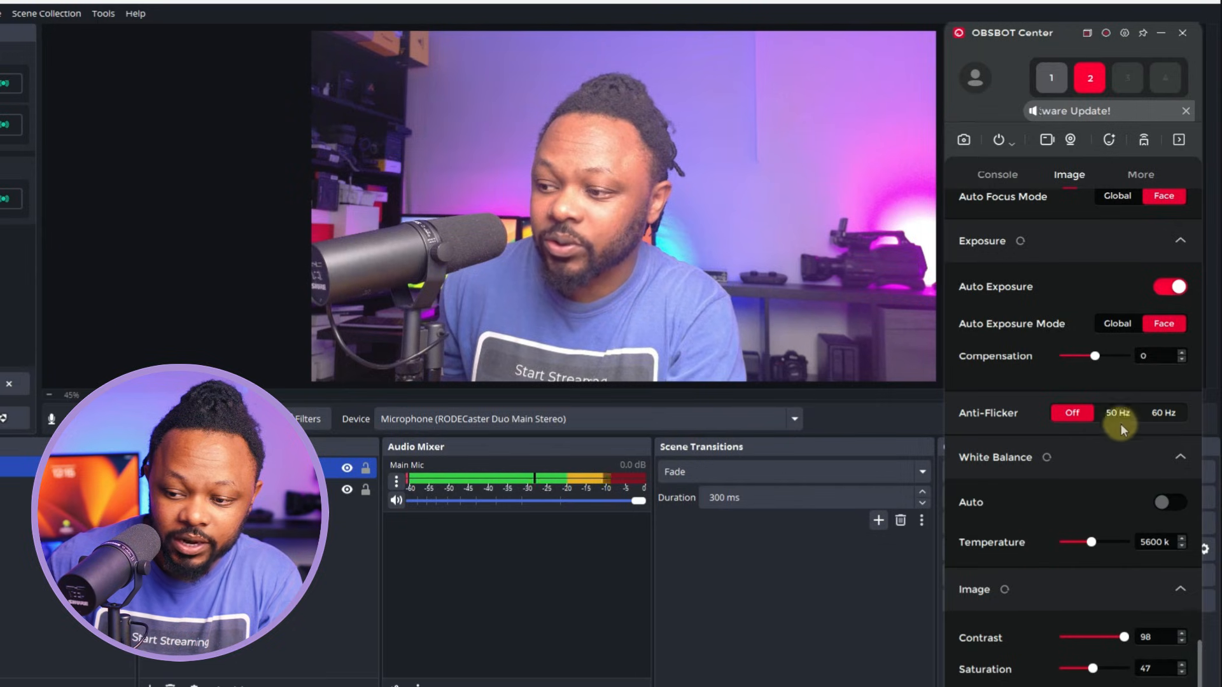
{"action": "left_click", "coordinate": [1117, 325]}
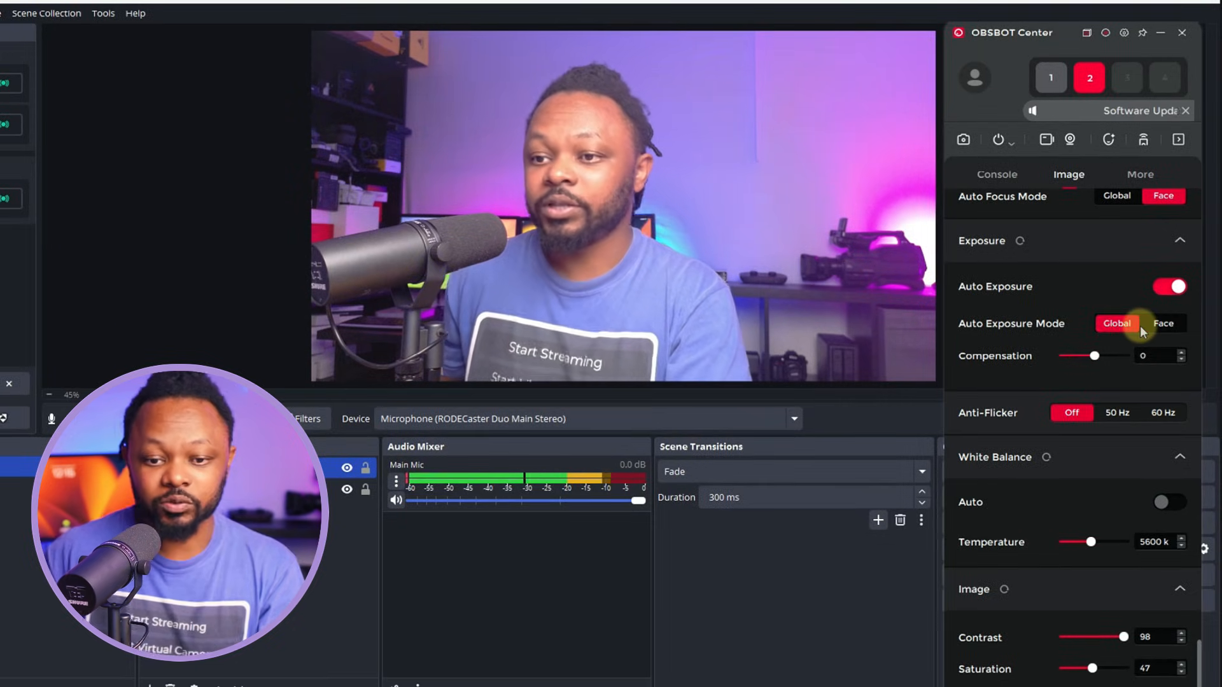
{"action": "left_click", "coordinate": [1161, 324]}
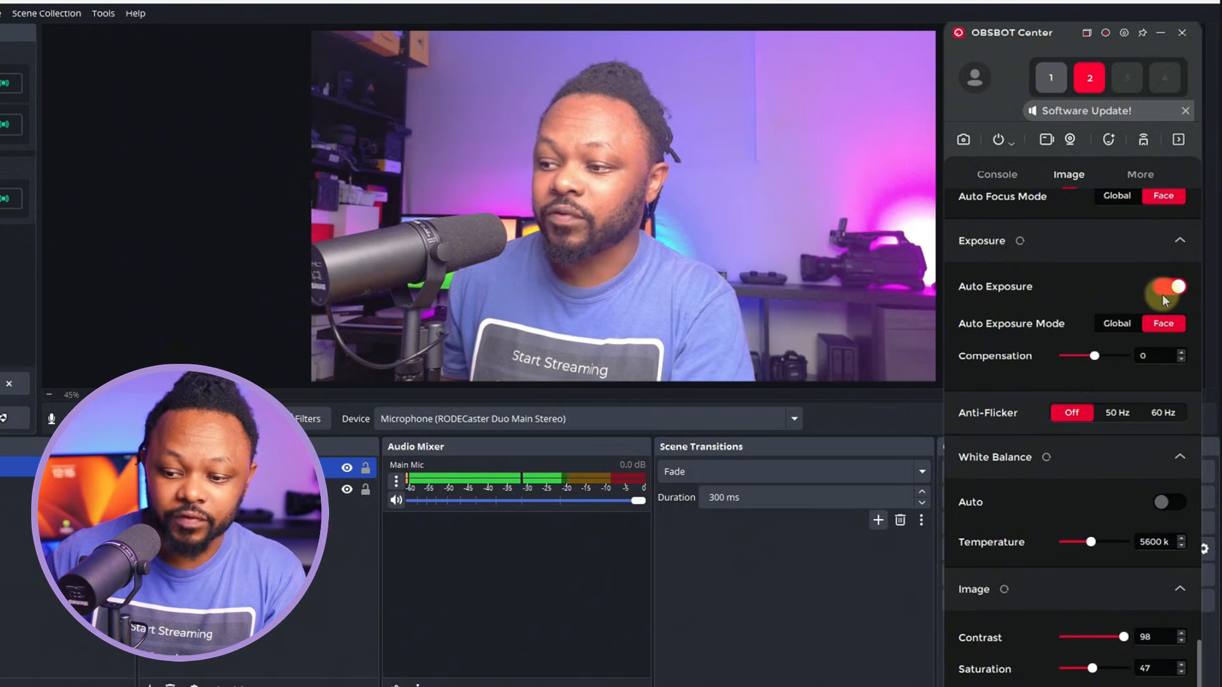
{"action": "left_click", "coordinate": [1164, 290]}
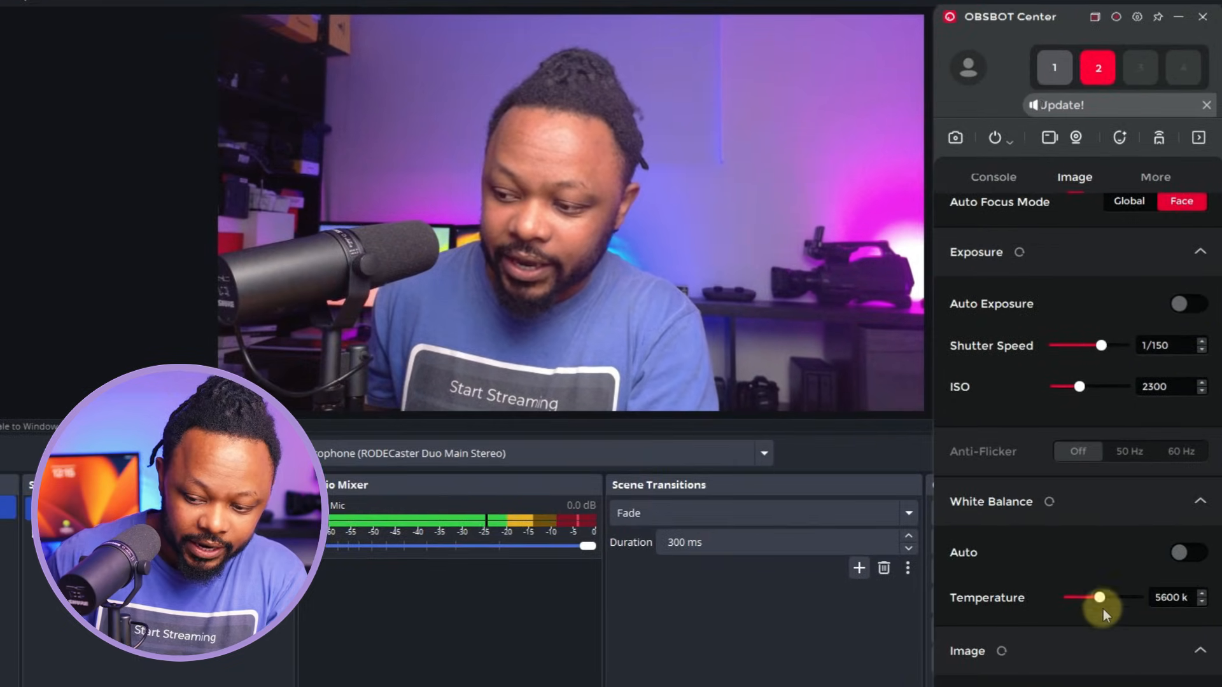
- Collapse White Balance and raise saturation from 47 to 51
{"action": "scroll", "coordinate": [1075, 669], "scroll_direction": "down", "scroll_amount": 1}
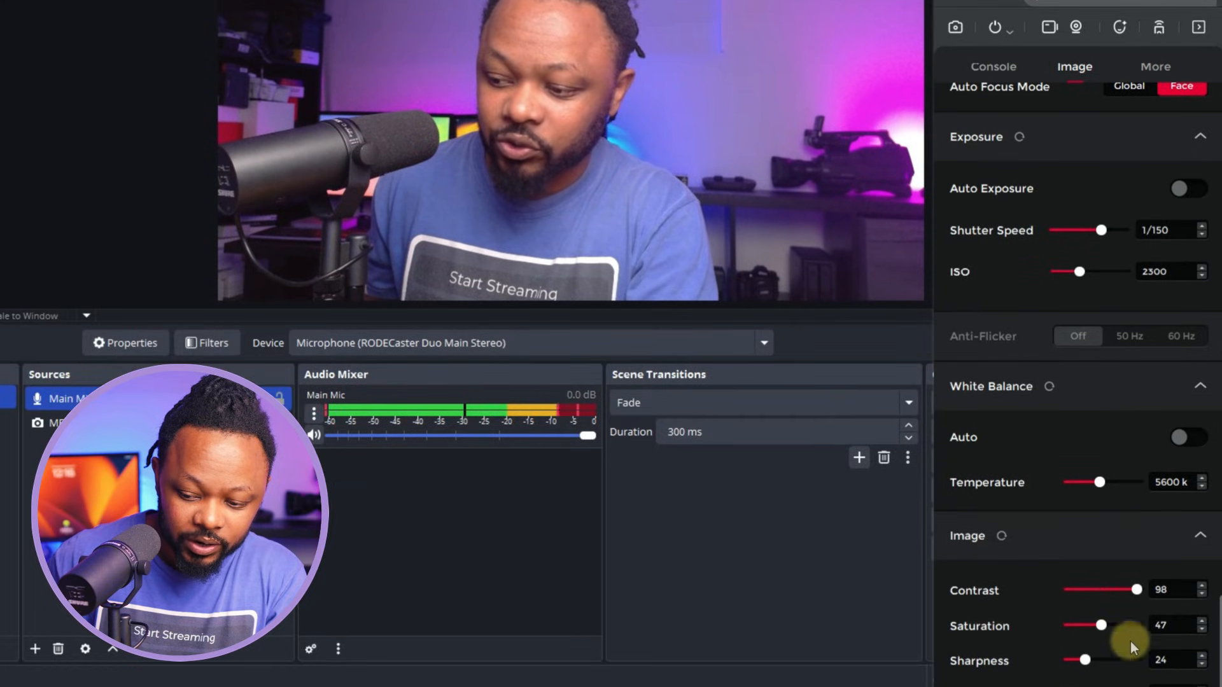
{"action": "left_click_drag", "start_coordinate": [1075, 2], "coordinate": [1065, 0]}
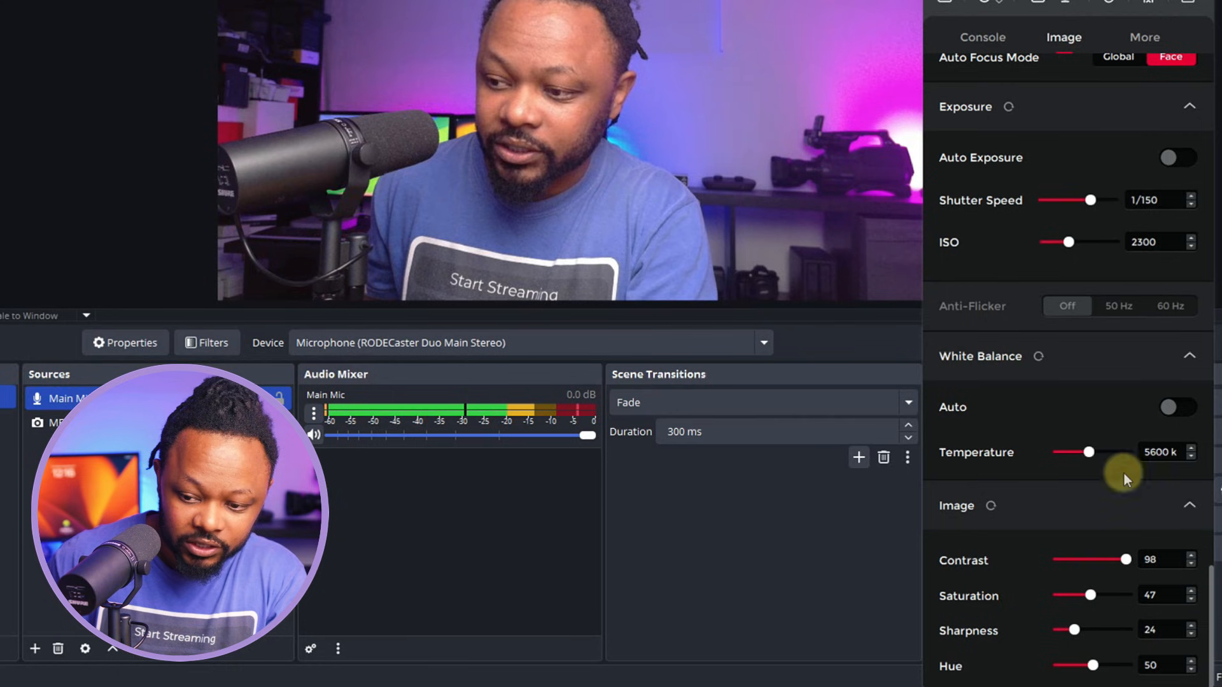
{"action": "left_click", "coordinate": [1144, 347]}
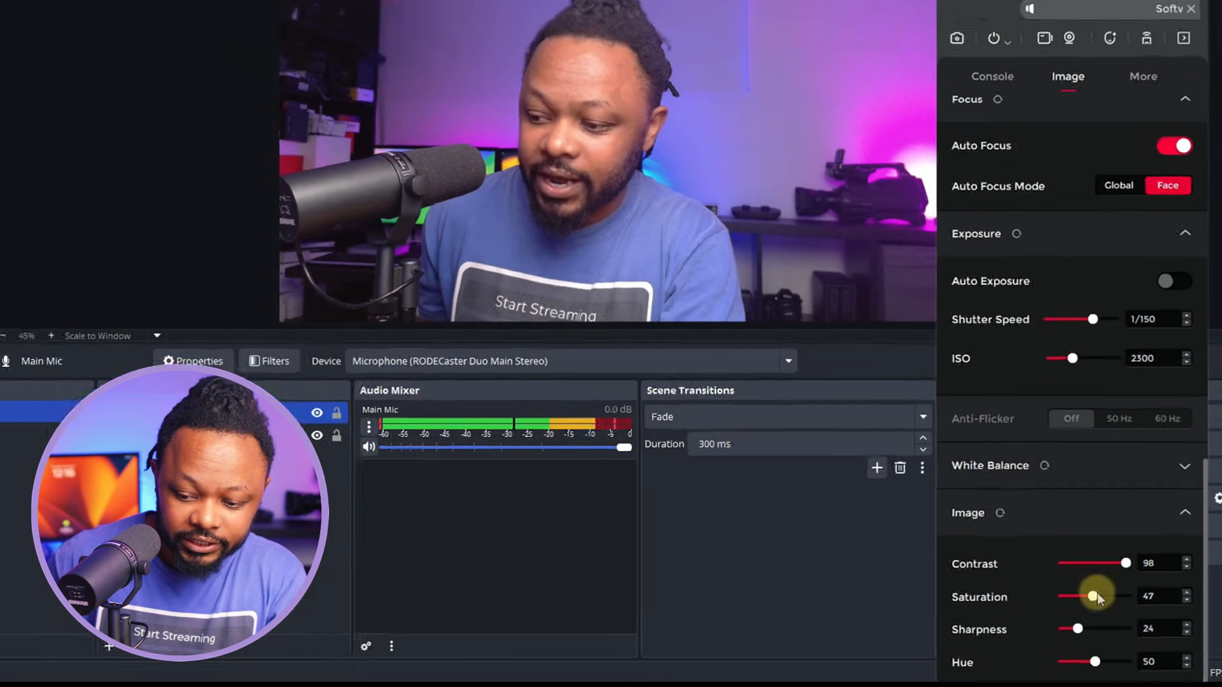
{"action": "left_click_drag", "start_coordinate": [1091, 594], "coordinate": [1089, 625]}
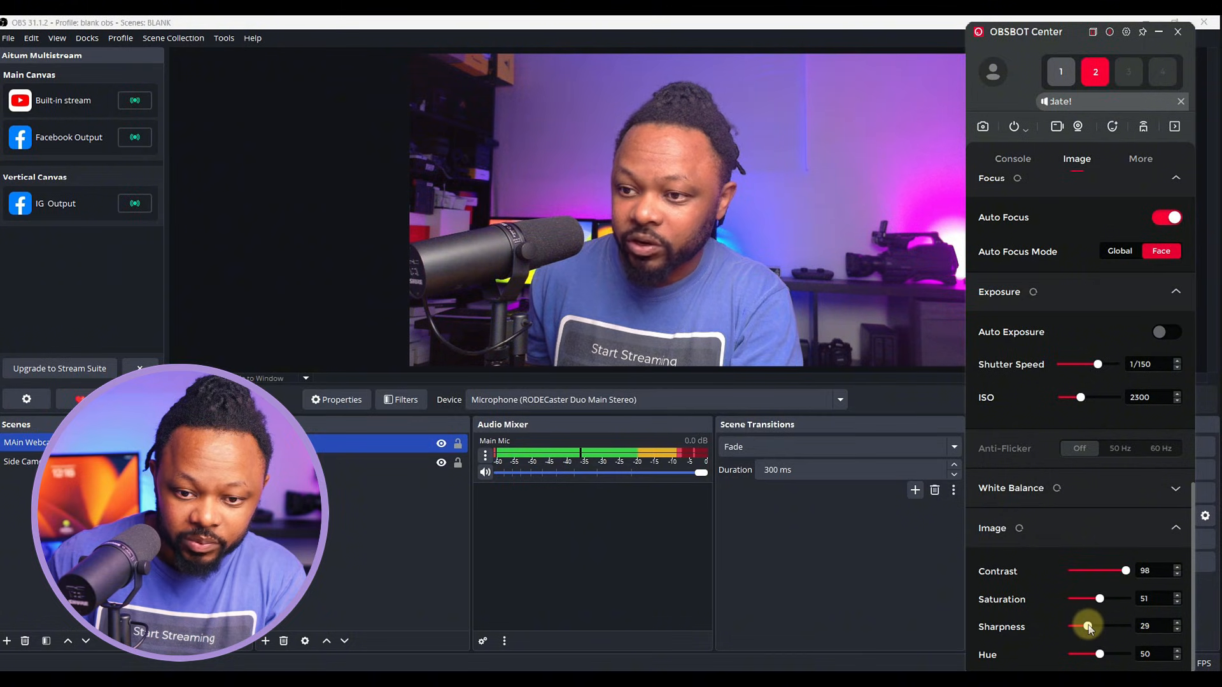
- Raise contrast to 100 and start recording in OBS
{"action": "left_click", "coordinate": [1131, 570]}
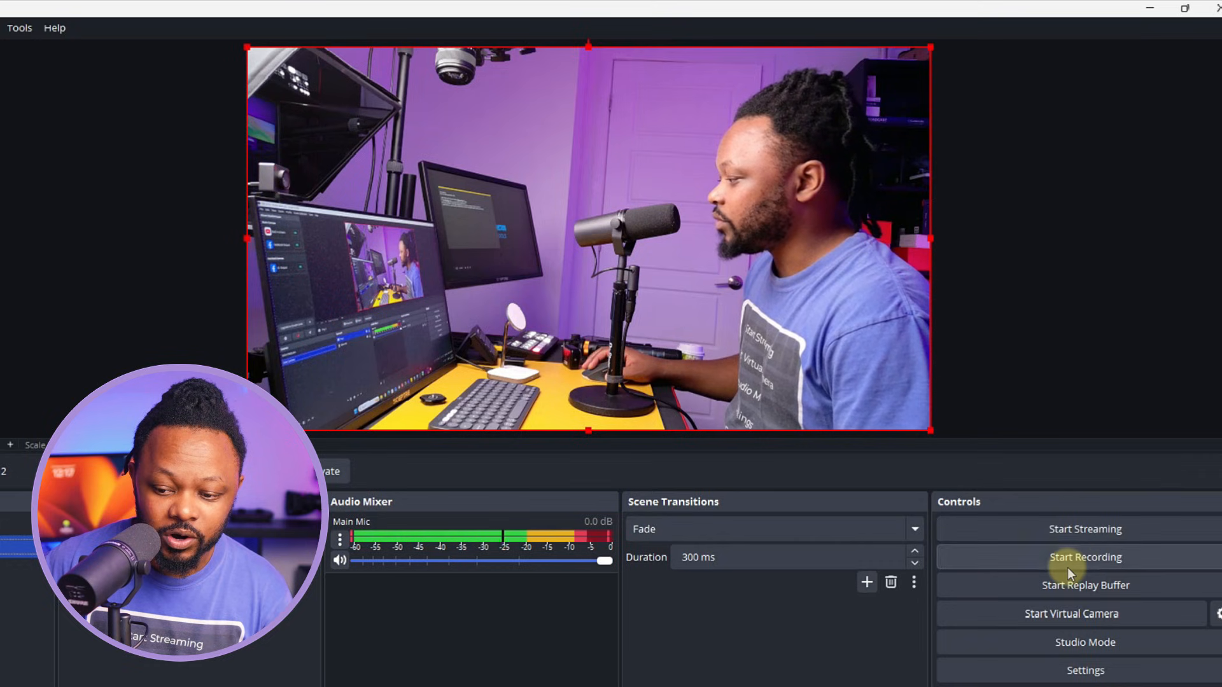
{"action": "left_click", "coordinate": [1087, 560]}
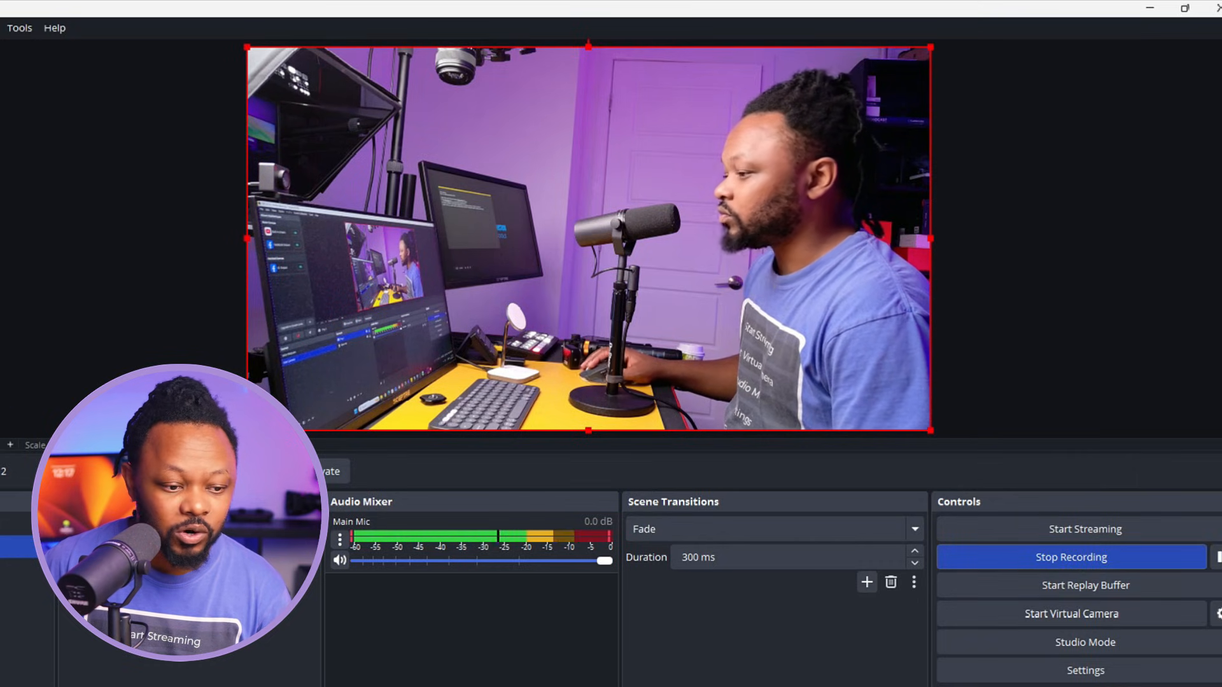